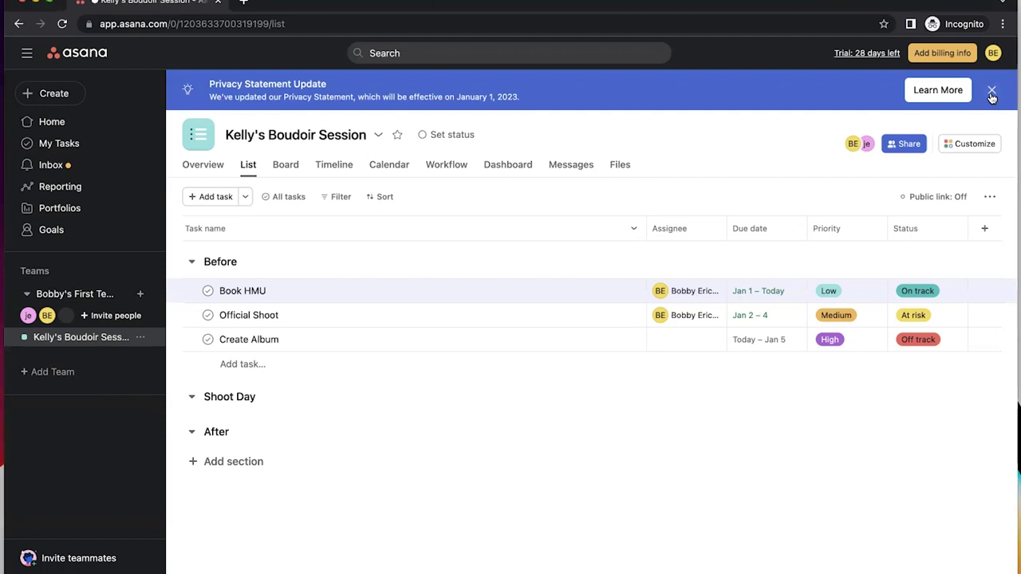
Dismiss the Privacy Statement Update banner and the tip about inviting a teammate
{"action": "left_click", "coordinate": [992, 92]}
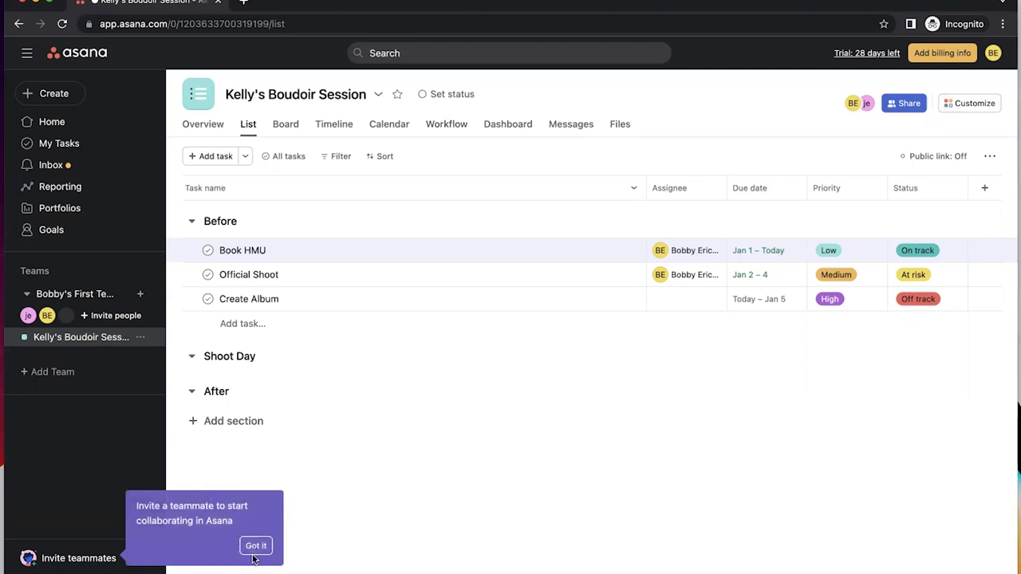
{"action": "left_click", "coordinate": [256, 546]}
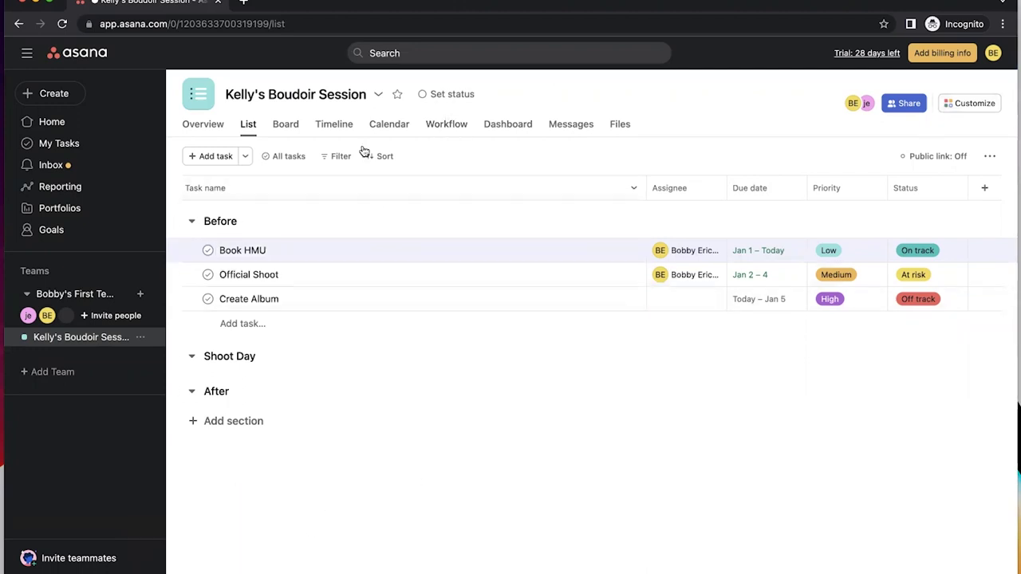
Set both the start date and the due date of the boudoir session project to 02/04/23 in its project details
{"action": "left_click", "coordinate": [378, 94]}
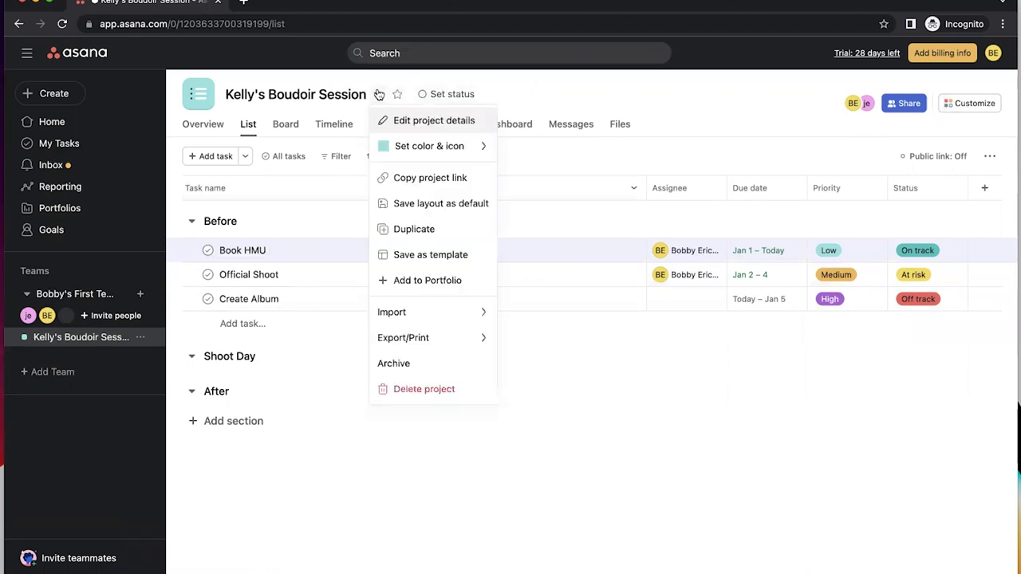
{"action": "left_click", "coordinate": [431, 123]}
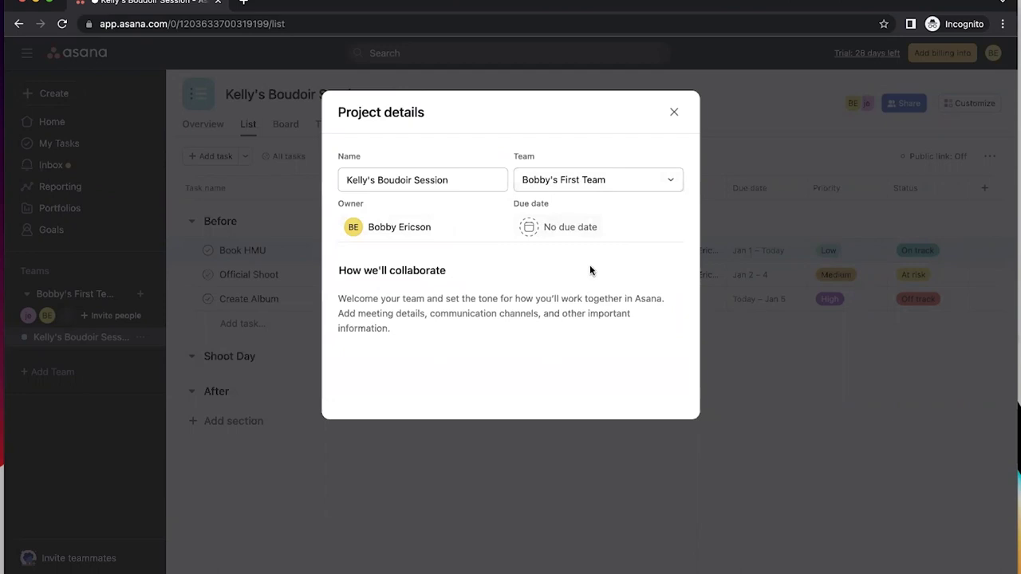
{"action": "left_click", "coordinate": [572, 231]}
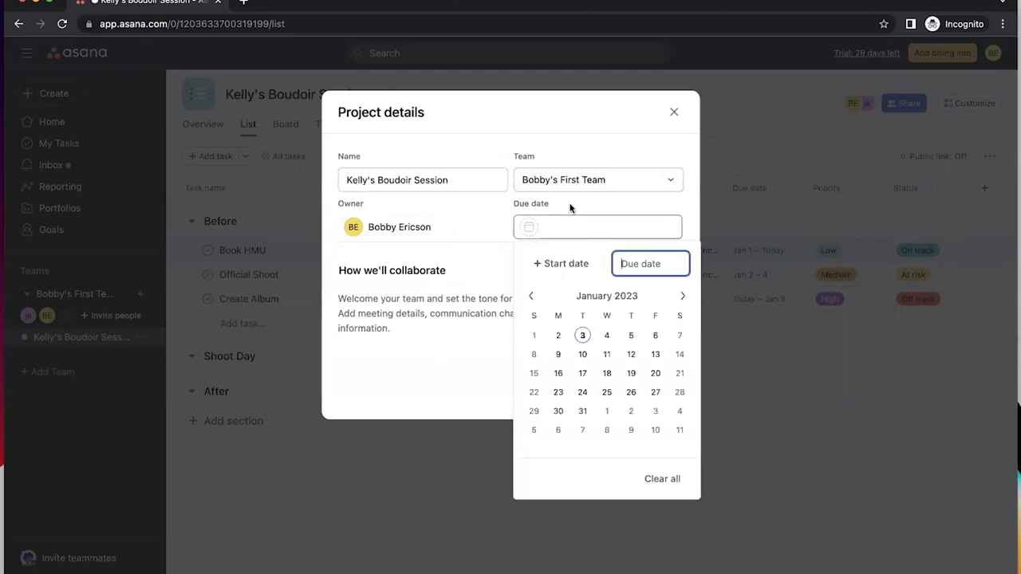
{"action": "left_click", "coordinate": [682, 297]}
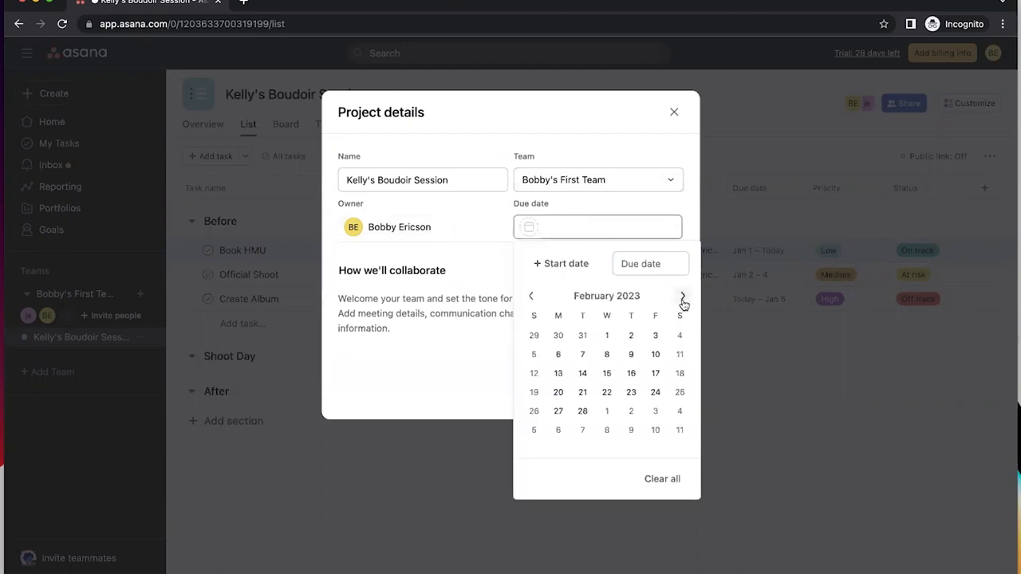
{"action": "left_click", "coordinate": [680, 411]}
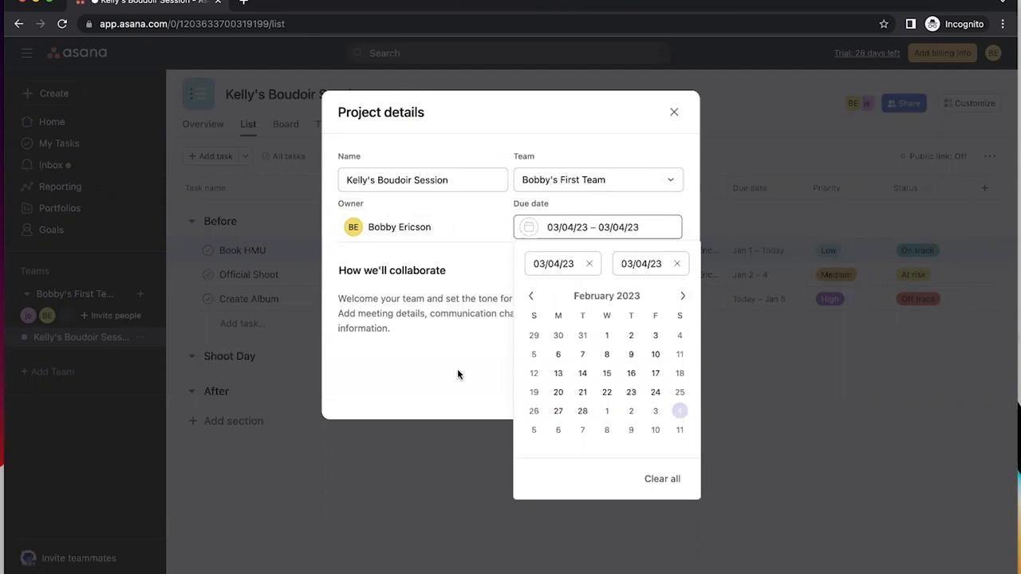
{"action": "left_click", "coordinate": [680, 336]}
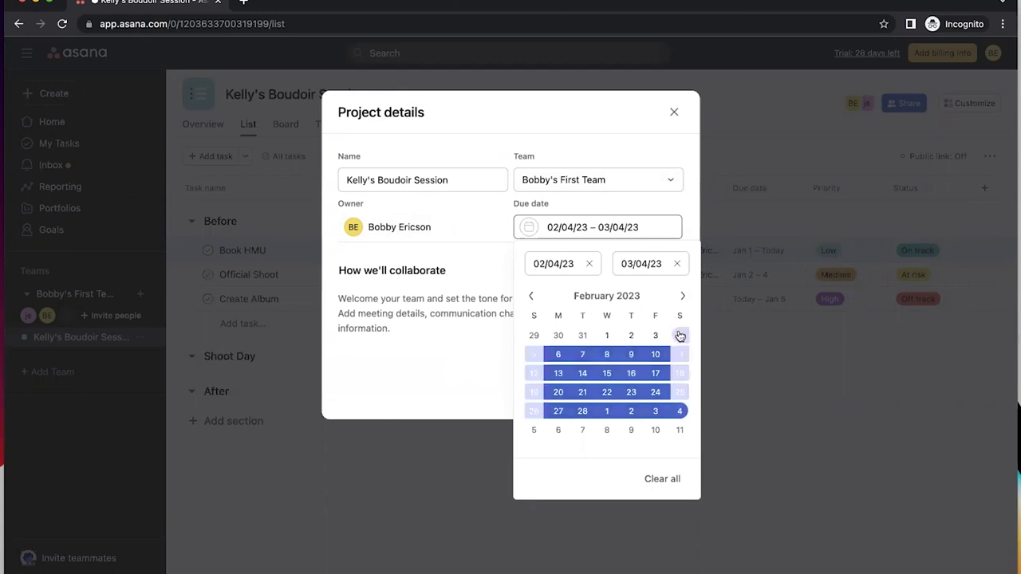
{"action": "left_click", "coordinate": [589, 264]}
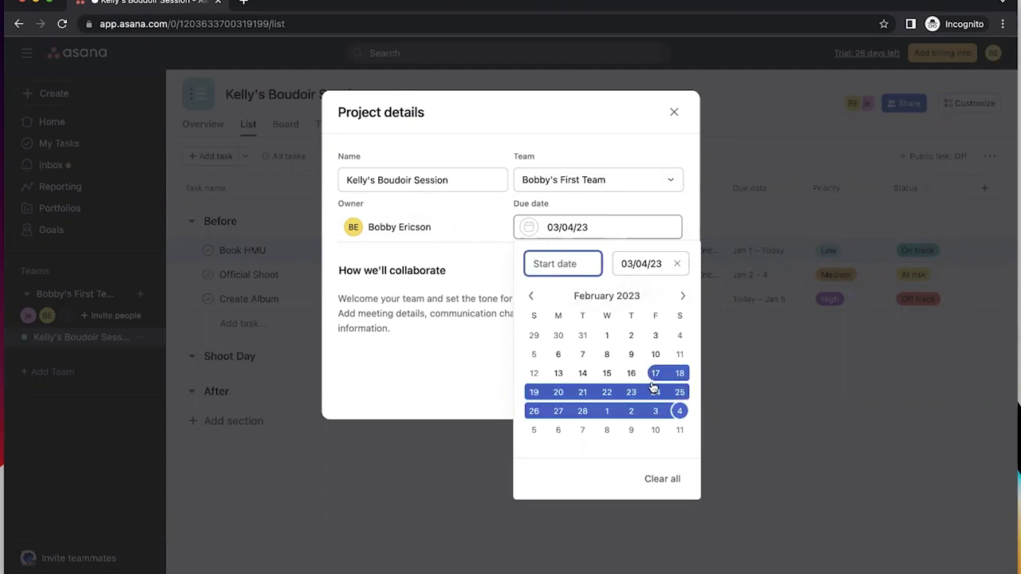
{"action": "left_click", "coordinate": [662, 269]}
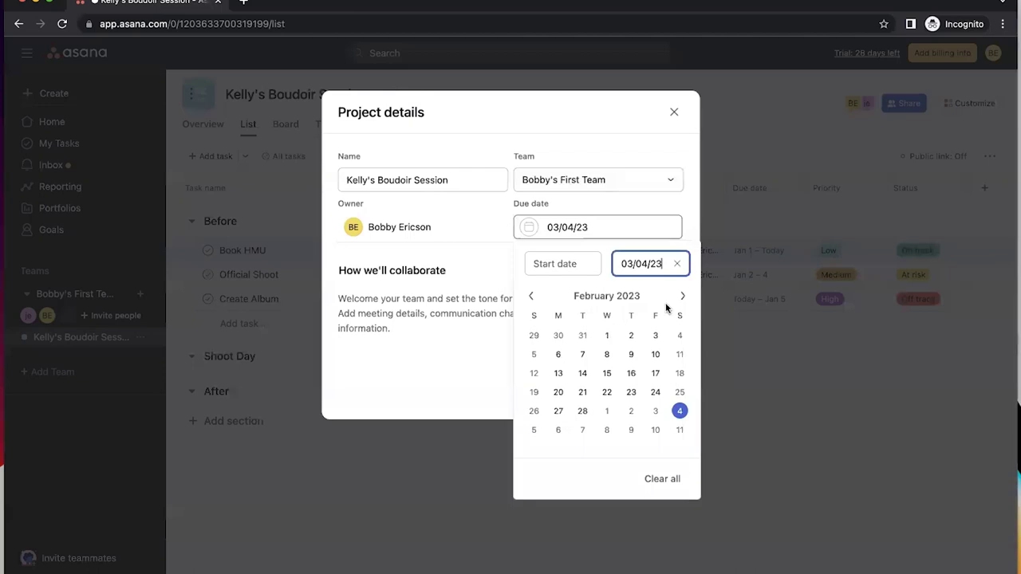
{"action": "left_click", "coordinate": [680, 335]}
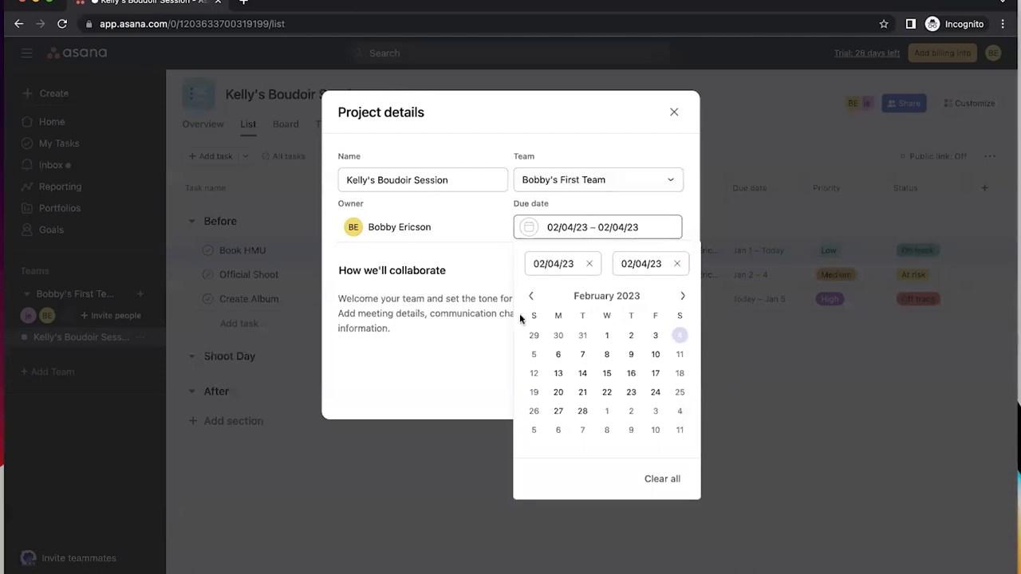
{"action": "left_click", "coordinate": [448, 341]}
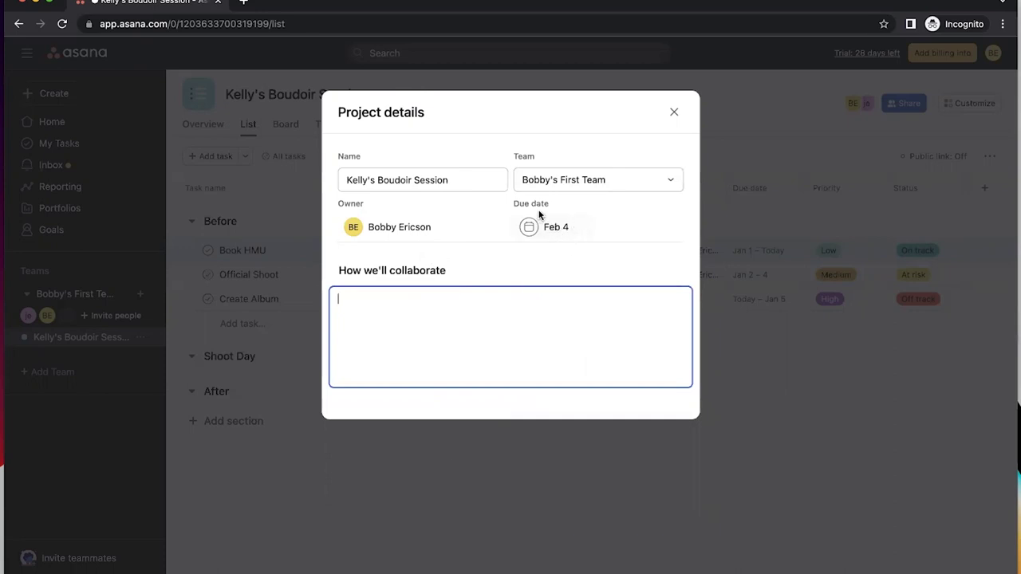
{"action": "left_click", "coordinate": [674, 119]}
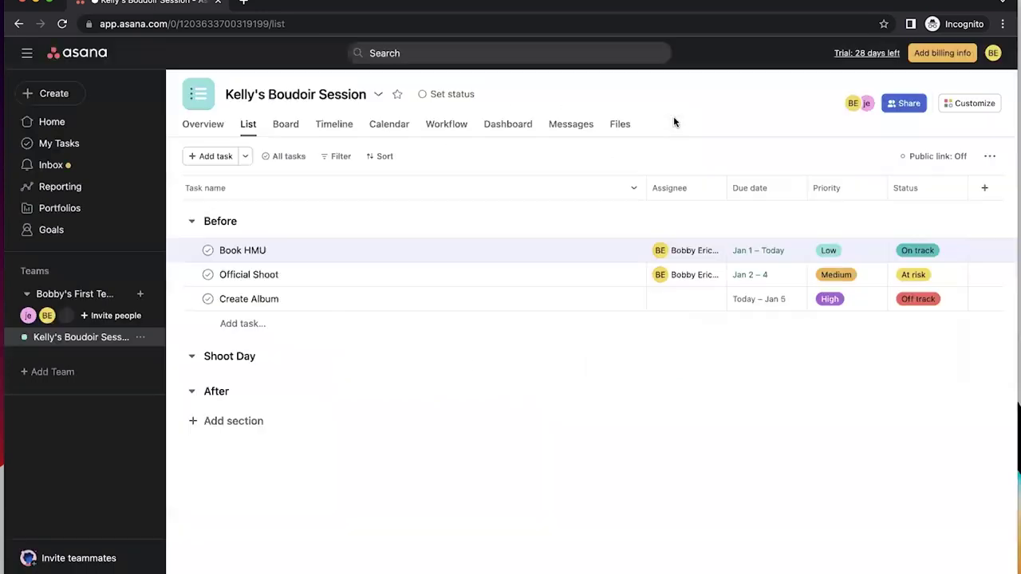
Change the boudoir session project's color to the blue-violet shade, keeping its list icon
{"action": "left_click", "coordinate": [379, 96]}
{"action": "mouse_move", "coordinate": [438, 142]}
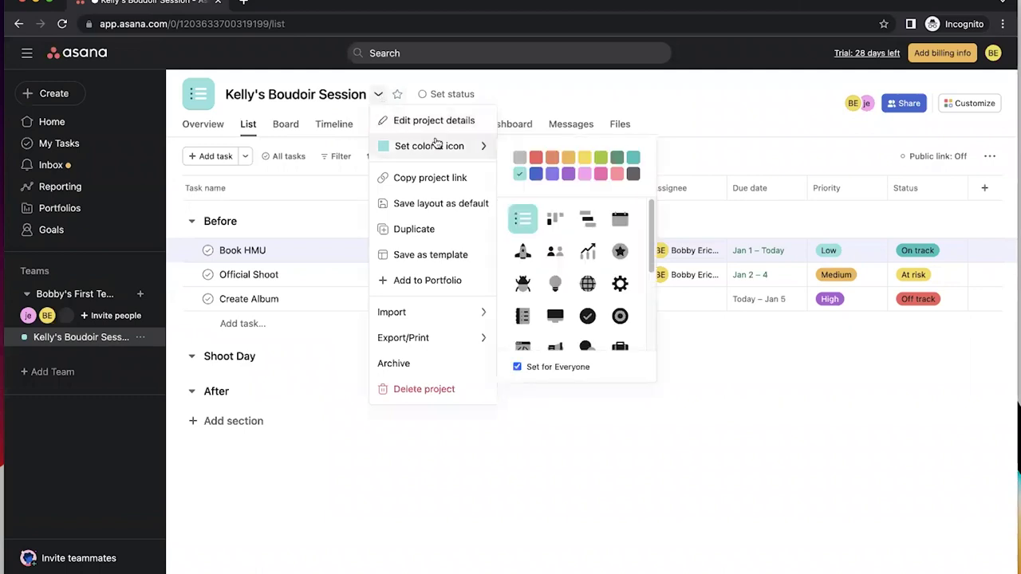
{"action": "left_click", "coordinate": [552, 174]}
{"action": "left_click", "coordinate": [721, 108]}
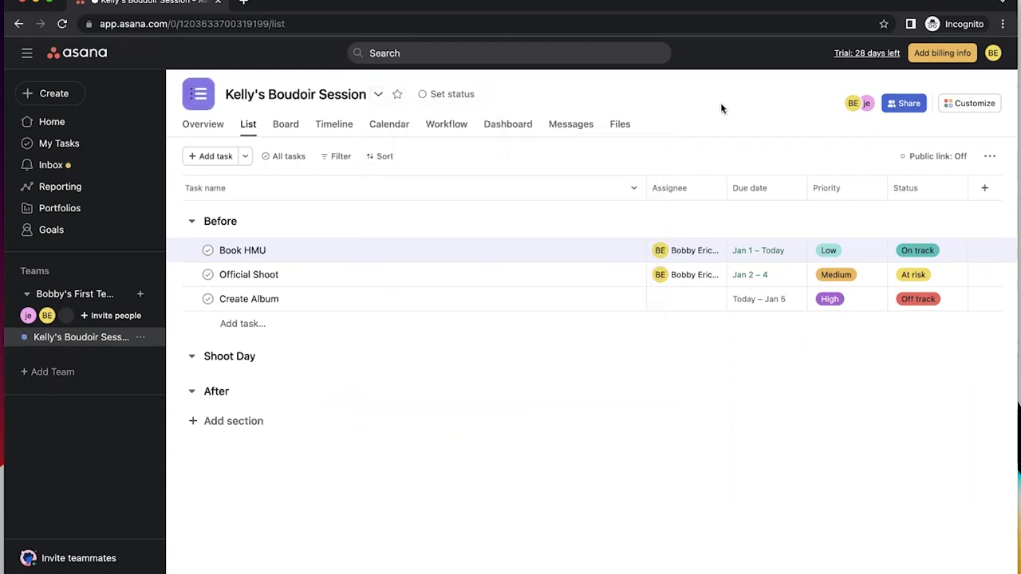
Copy the project link and check it in a separate browser tab, closing that tab when done
{"action": "left_click", "coordinate": [382, 95]}
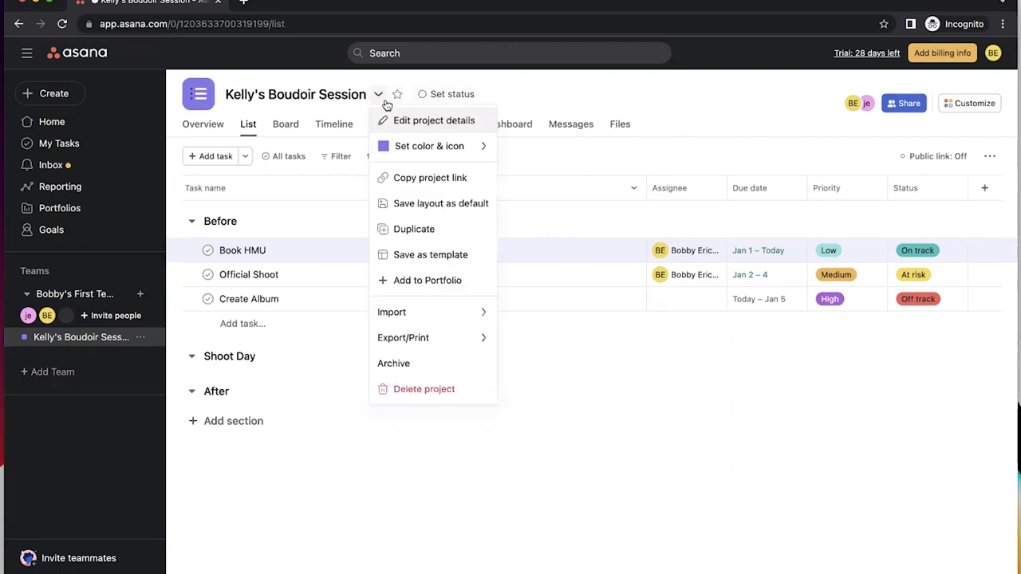
{"action": "left_click", "coordinate": [411, 181]}
{"action": "left_click", "coordinate": [246, 4]}
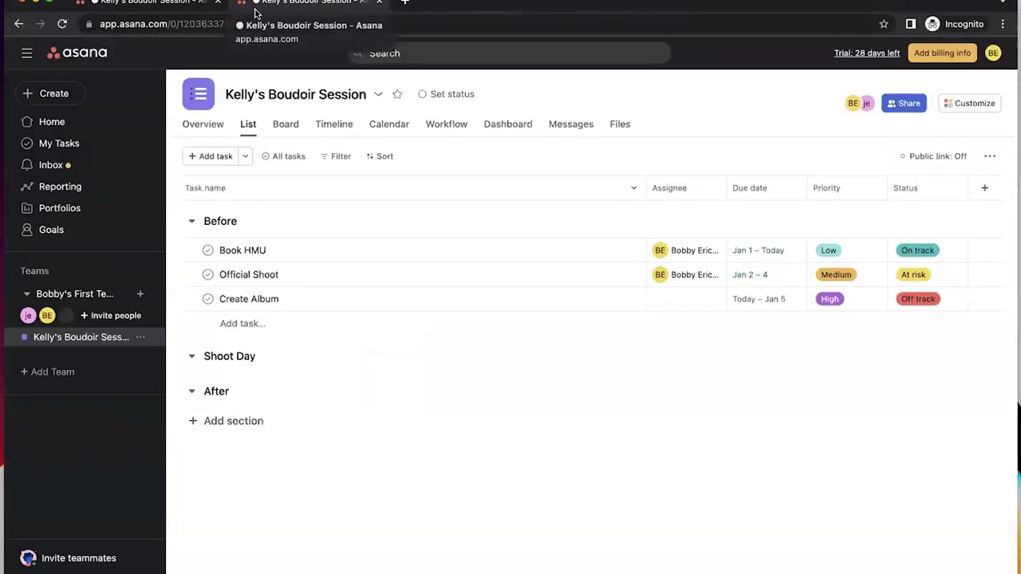
{"action": "left_click", "coordinate": [379, 2]}
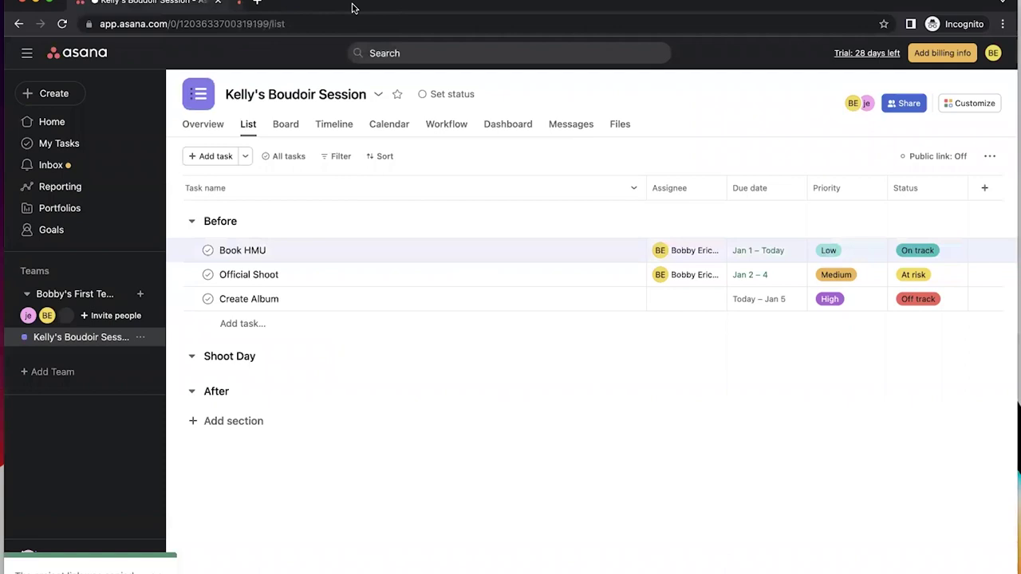
{"action": "left_click", "coordinate": [380, 95]}
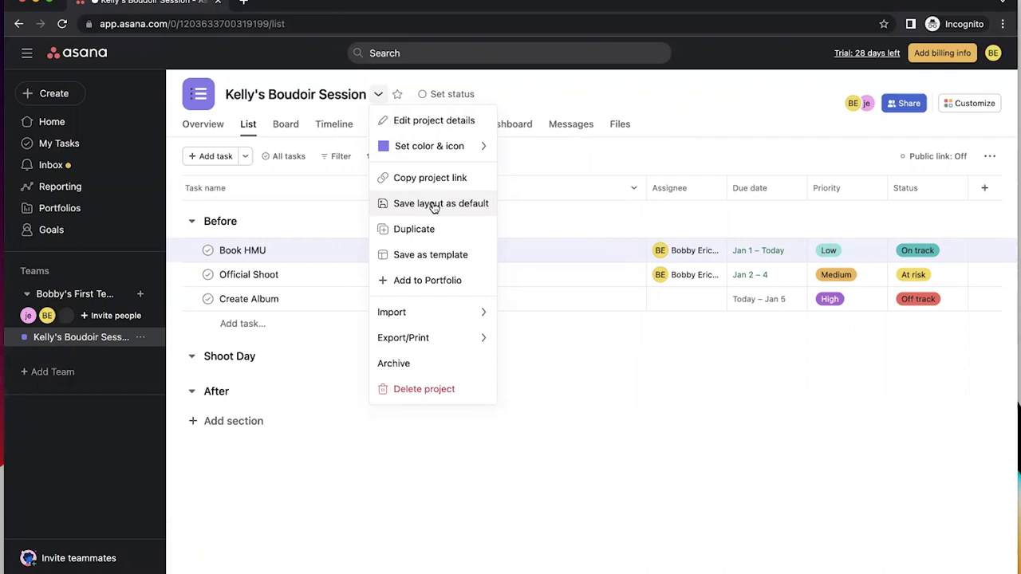
{"action": "left_click", "coordinate": [559, 418]}
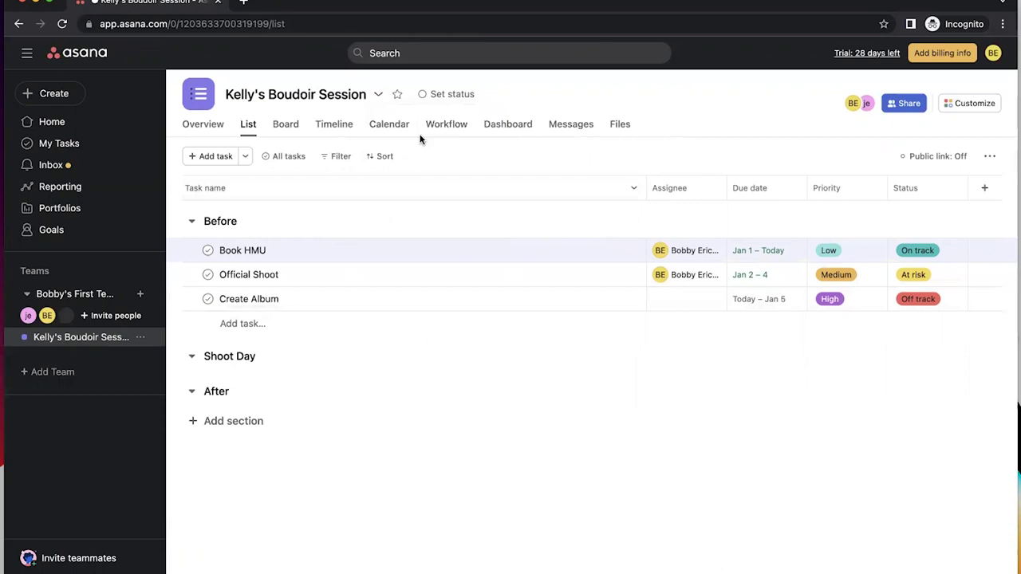
{"action": "left_click", "coordinate": [378, 94]}
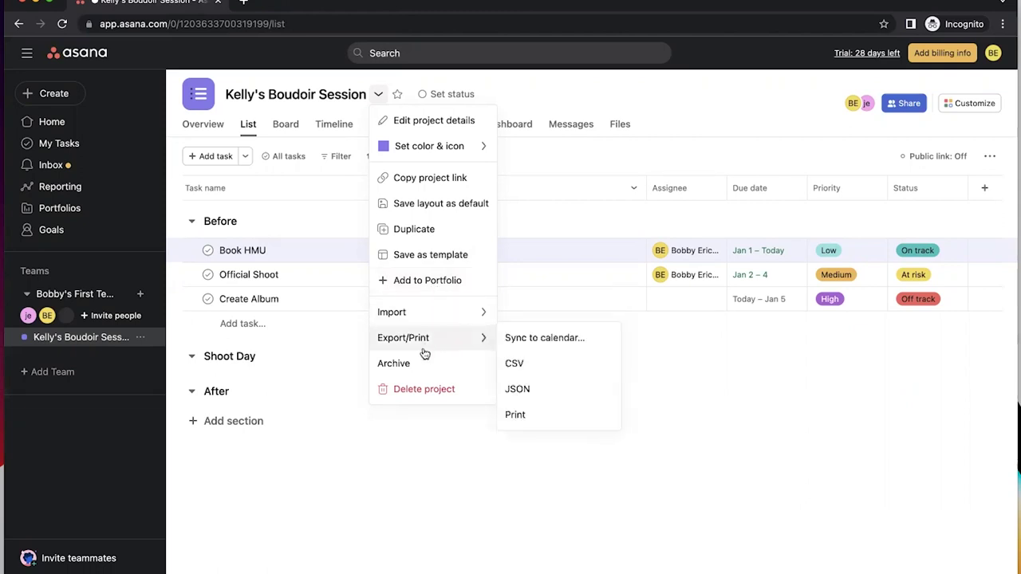
{"action": "left_click", "coordinate": [439, 534]}
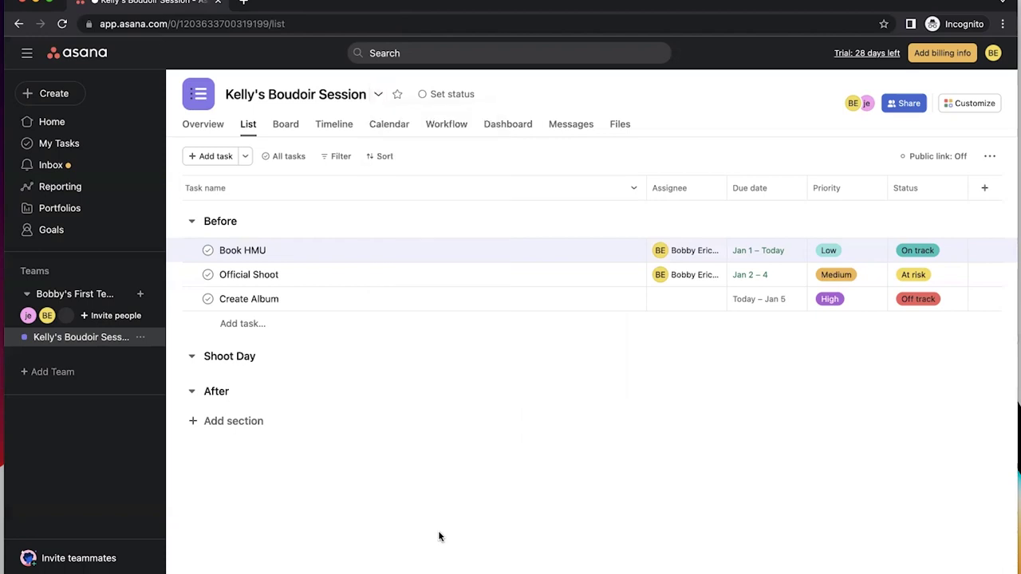
Add the boudoir session project to Favorites and look through the expanded Favorites list
{"action": "left_click", "coordinate": [398, 95]}
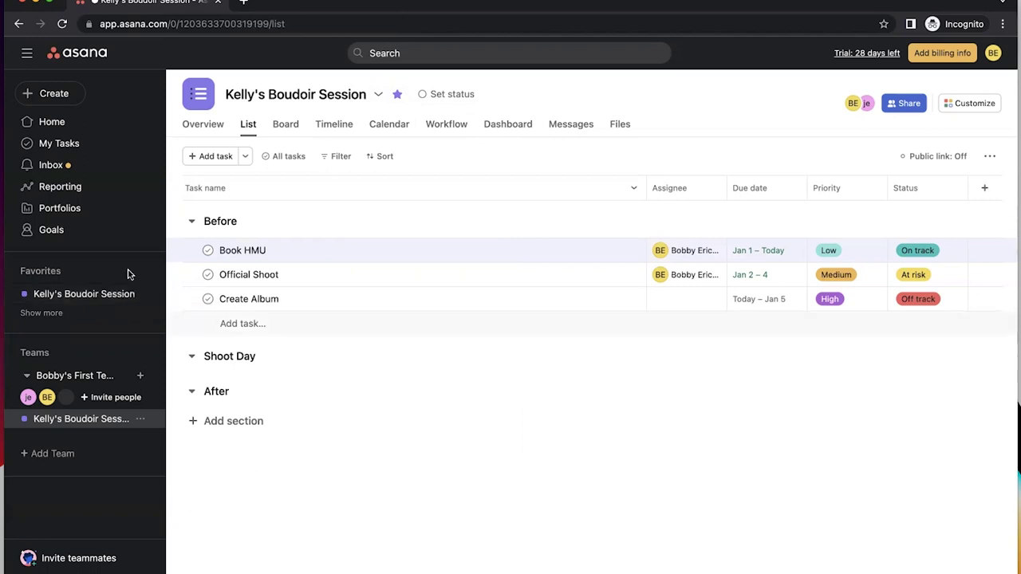
{"action": "left_click", "coordinate": [46, 313]}
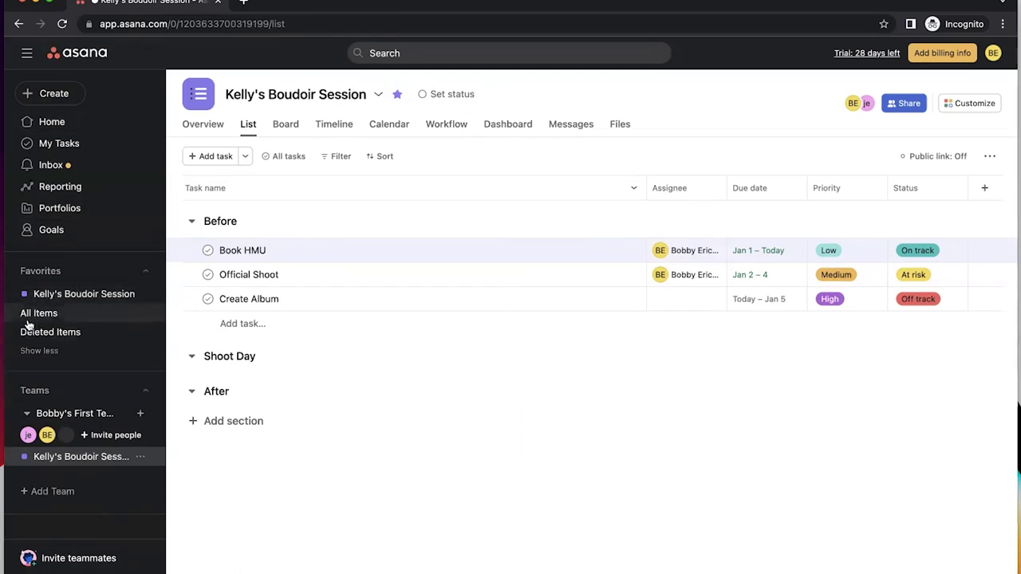
{"action": "left_click", "coordinate": [36, 351]}
{"action": "left_click", "coordinate": [398, 95]}
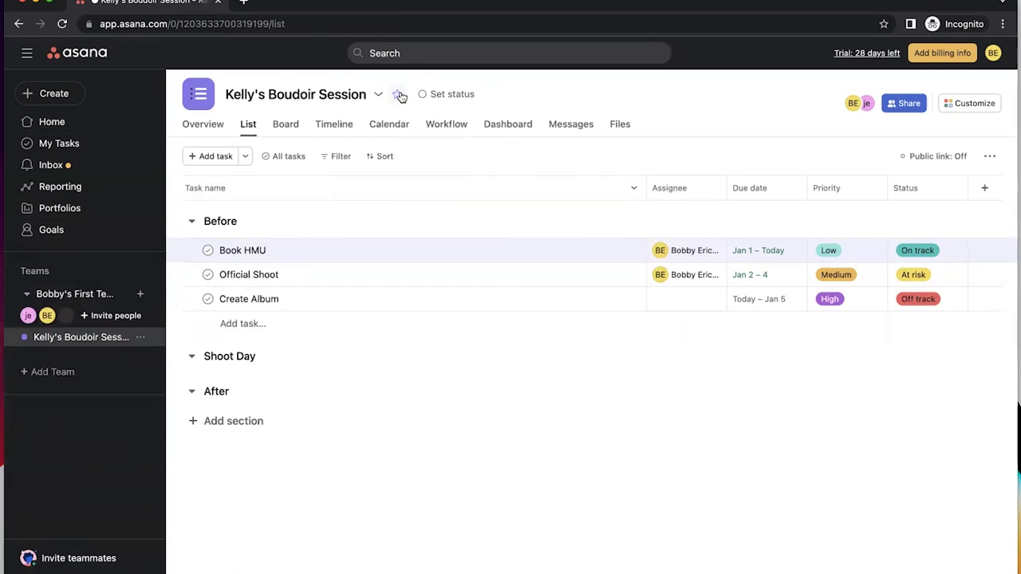
{"action": "left_click", "coordinate": [398, 95]}
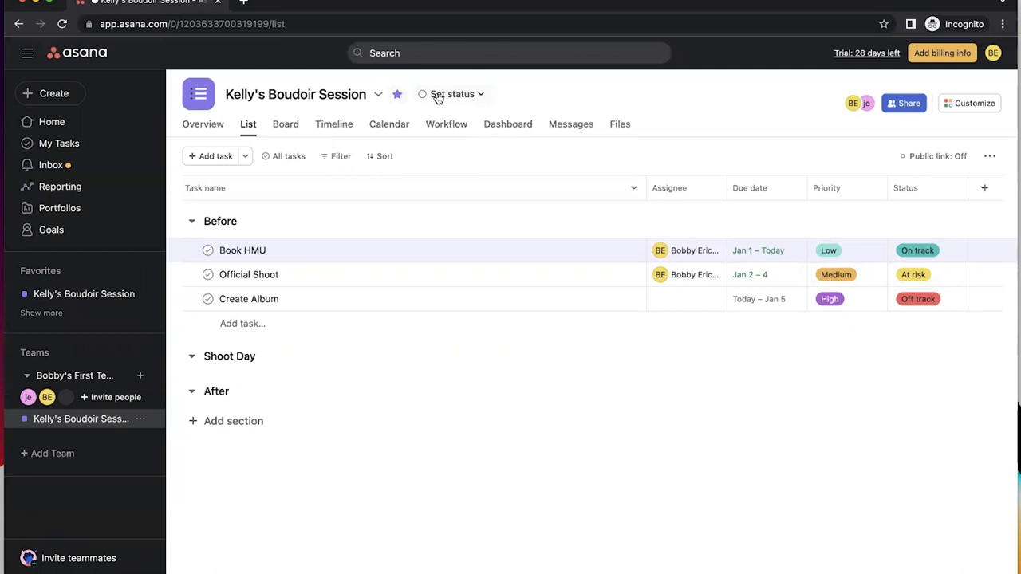
Review the project's On track status update form and the available project status options without posting an update
{"action": "left_click", "coordinate": [469, 95]}
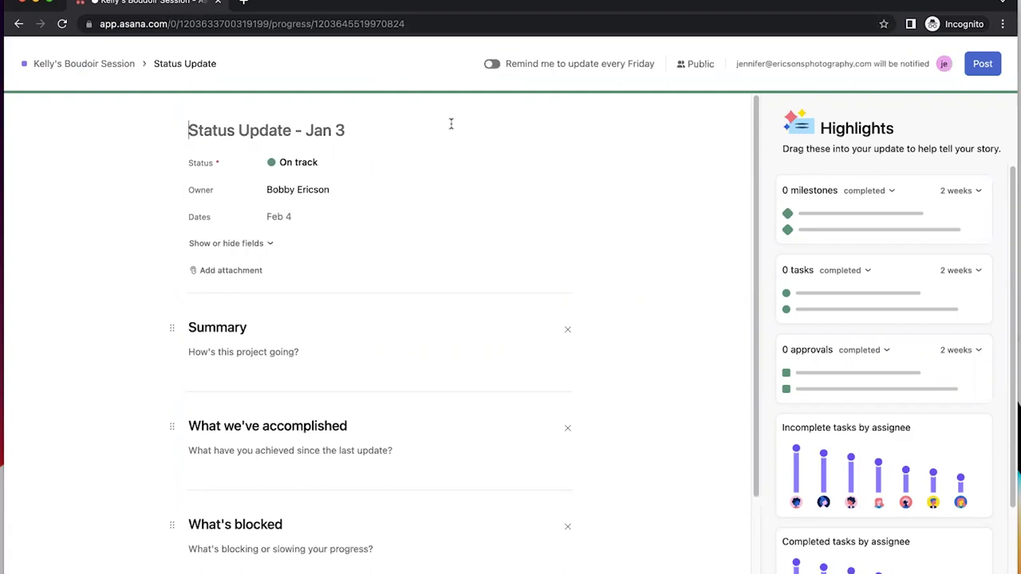
{"action": "scroll", "coordinate": [471, 395], "scroll_direction": "down", "scroll_amount": 2}
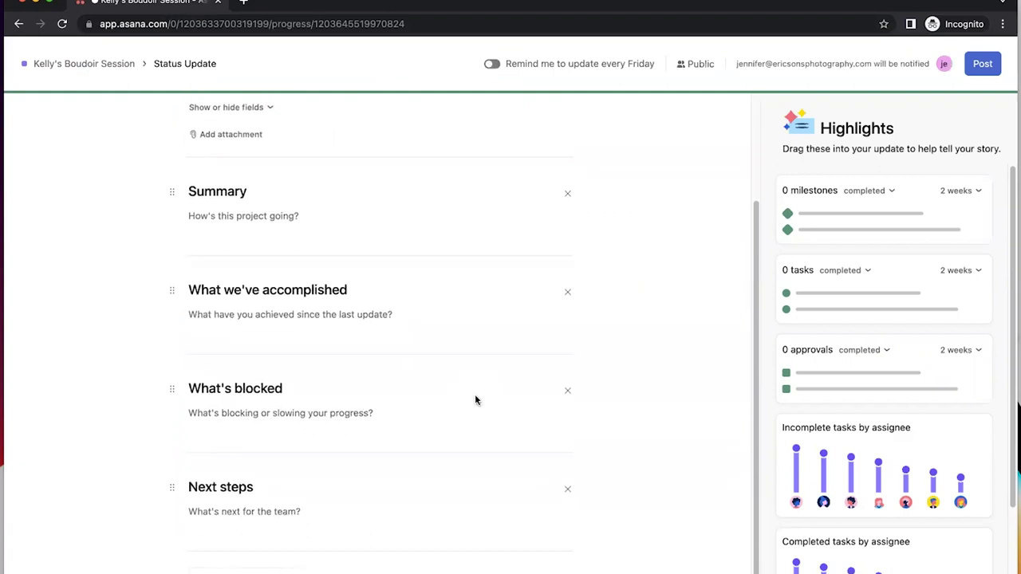
{"action": "scroll", "coordinate": [399, 433], "scroll_direction": "up", "scroll_amount": 2}
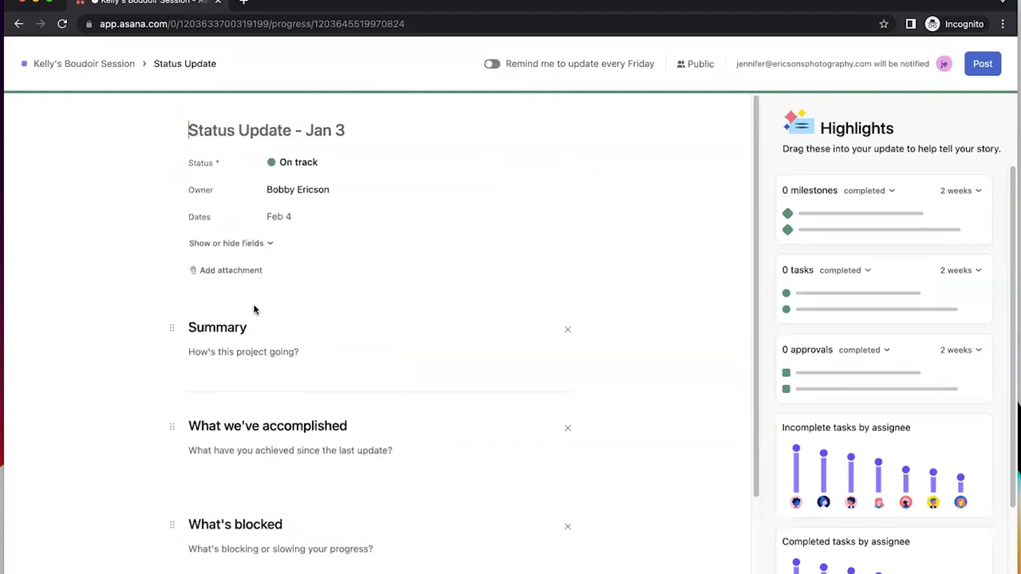
{"action": "left_click", "coordinate": [18, 25]}
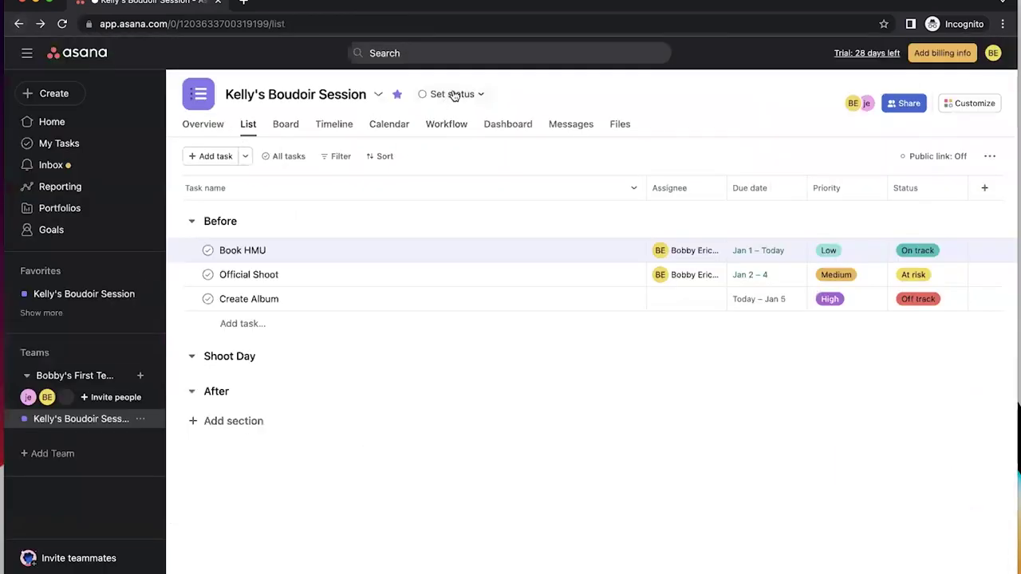
{"action": "left_click", "coordinate": [454, 95]}
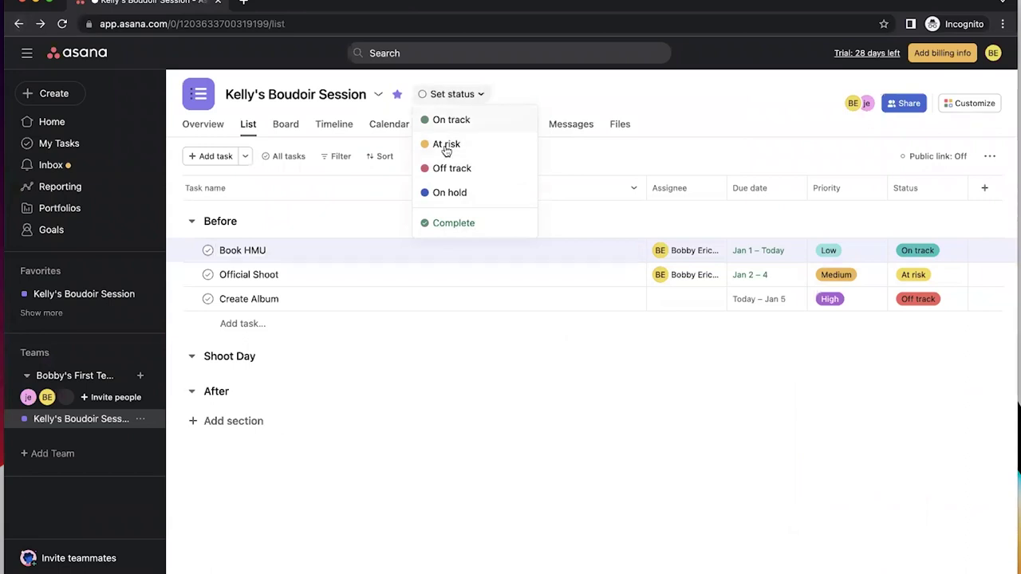
{"action": "left_click", "coordinate": [526, 88]}
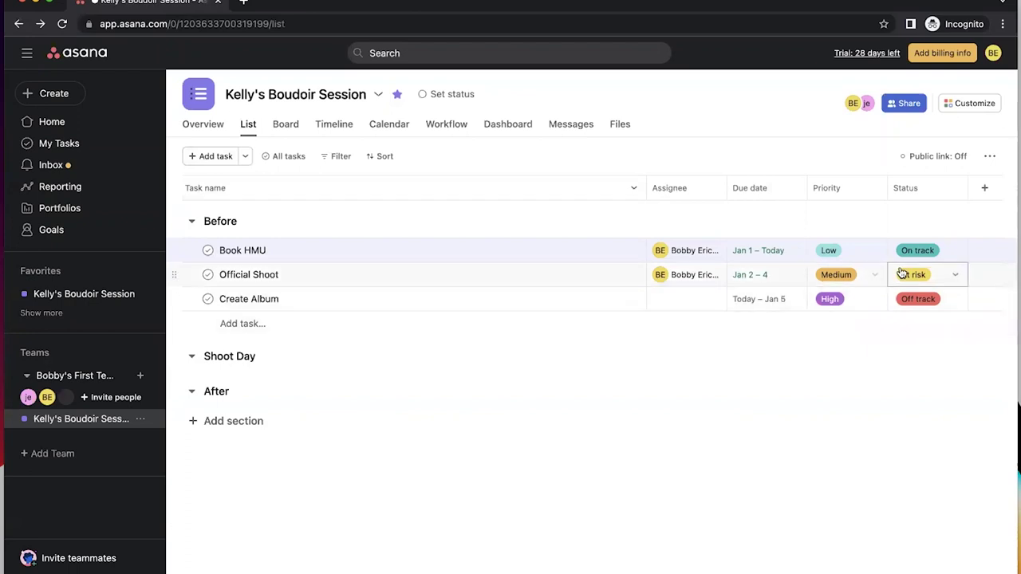
Clear the Status values of the Book HMU, Official Shoot and Create Album tasks
{"action": "left_click", "coordinate": [957, 251]}
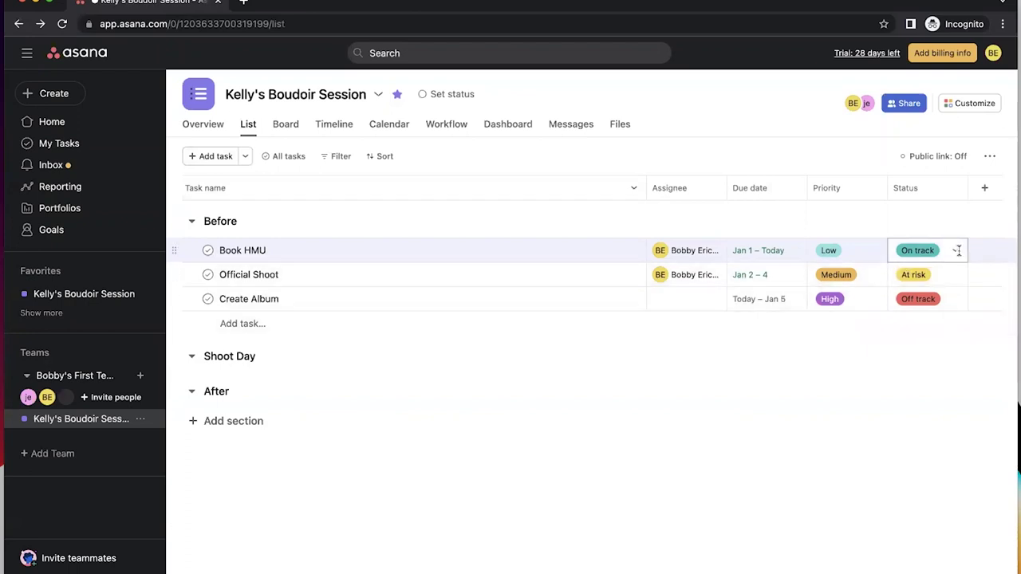
{"action": "left_click", "coordinate": [924, 274]}
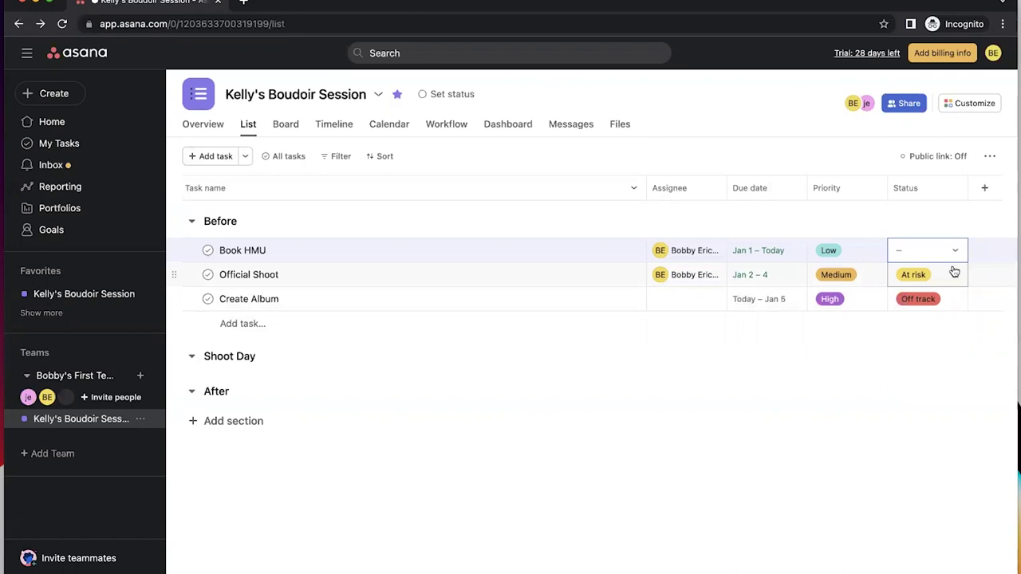
{"action": "left_click", "coordinate": [955, 274]}
{"action": "left_click", "coordinate": [925, 297]}
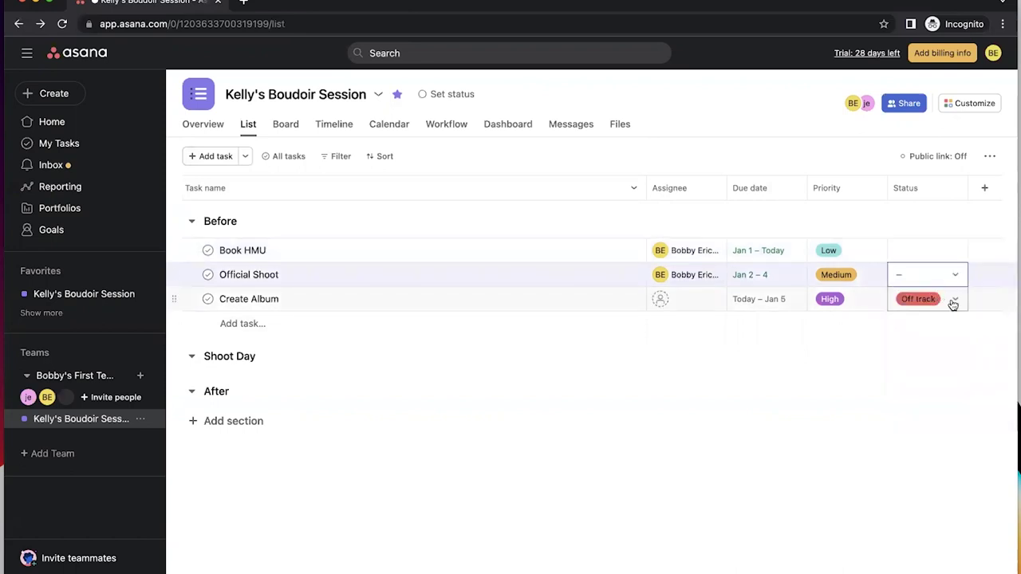
{"action": "left_click", "coordinate": [954, 303]}
{"action": "left_click", "coordinate": [923, 326]}
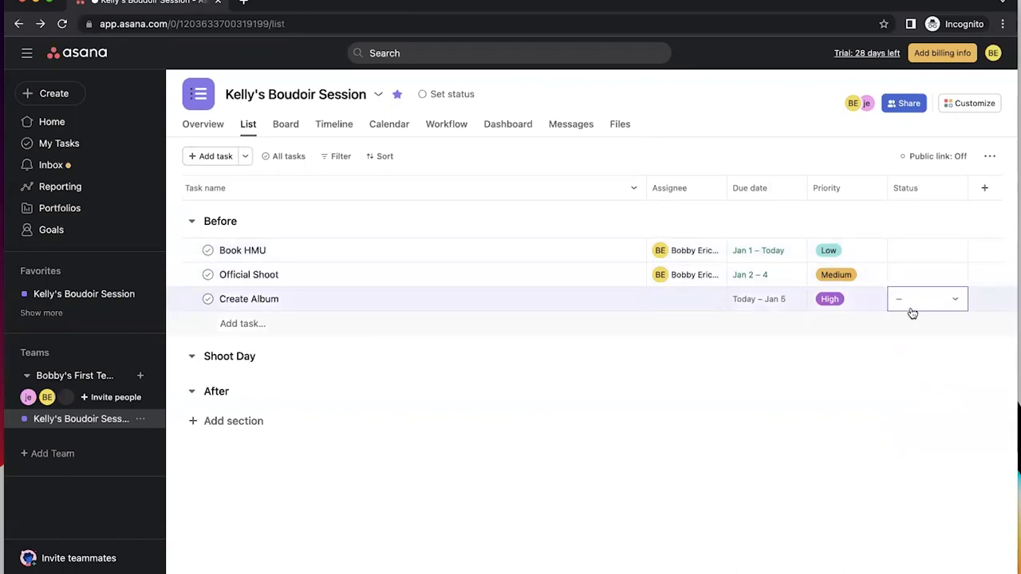
Review the Priority field's editable options and settings, closing them without making changes
{"action": "left_click", "coordinate": [873, 252]}
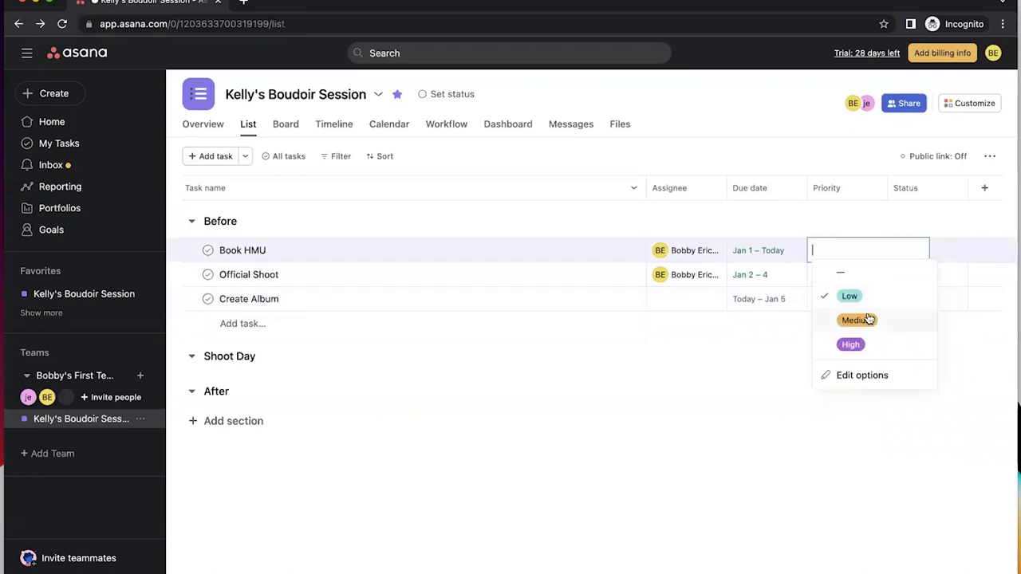
{"action": "left_click", "coordinate": [866, 377]}
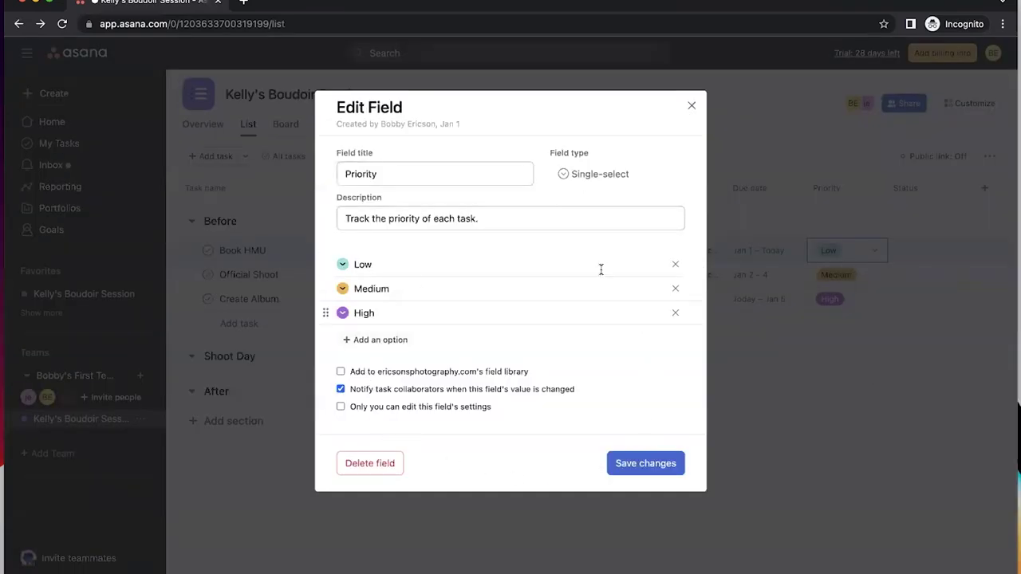
{"action": "left_click", "coordinate": [690, 106]}
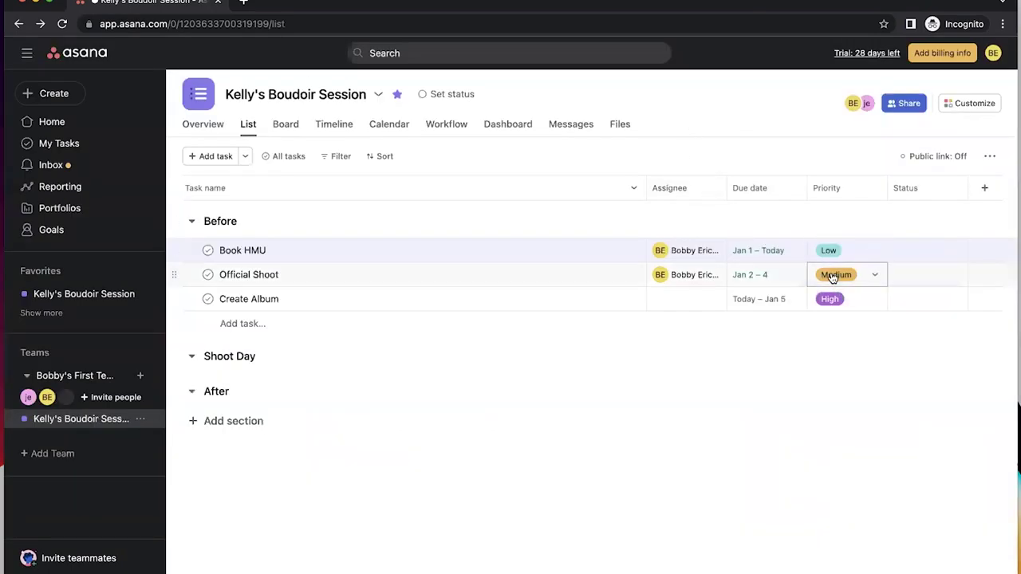
Set Book HMU's priority to High, clear Official Shoot's priority, and set Create Album's priority to Medium
{"action": "left_click", "coordinate": [872, 252]}
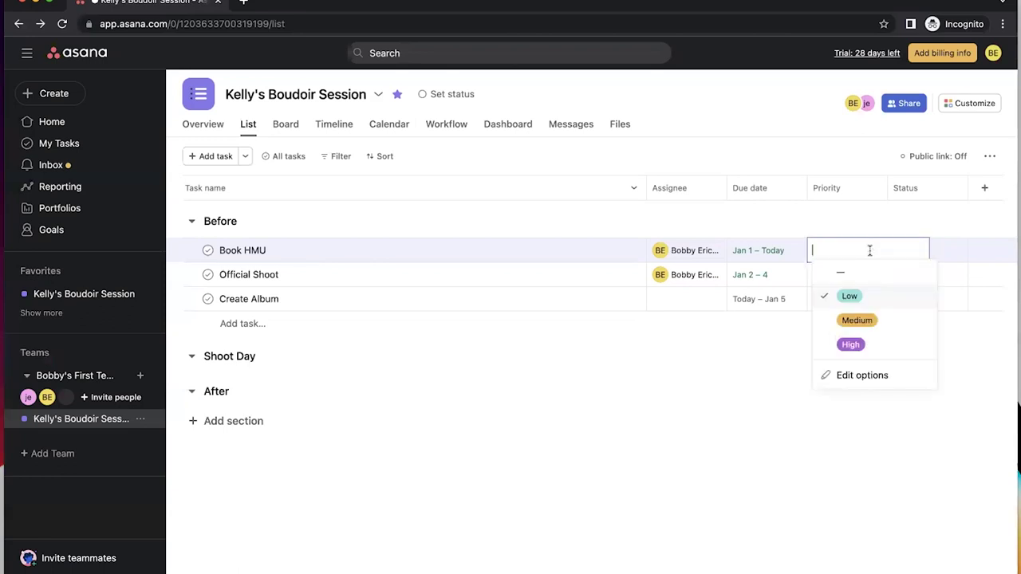
{"action": "left_click", "coordinate": [852, 343]}
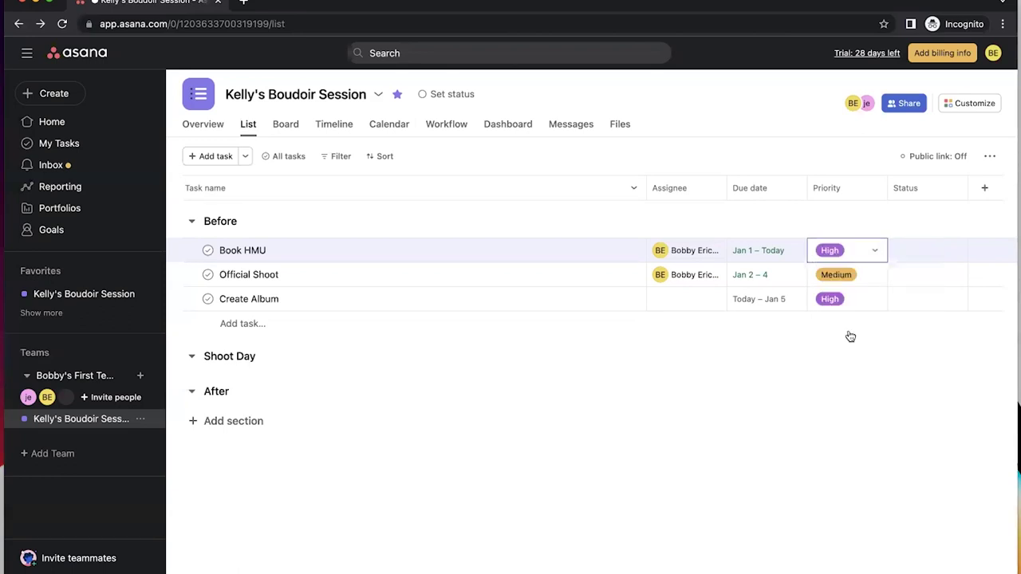
{"action": "left_click", "coordinate": [847, 279]}
{"action": "left_click", "coordinate": [852, 301]}
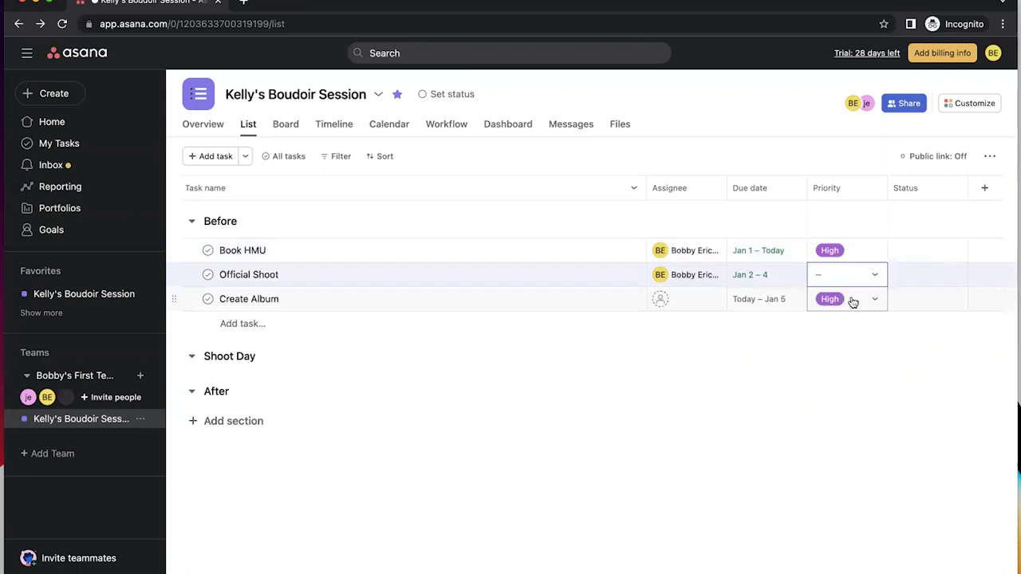
{"action": "left_click", "coordinate": [853, 301]}
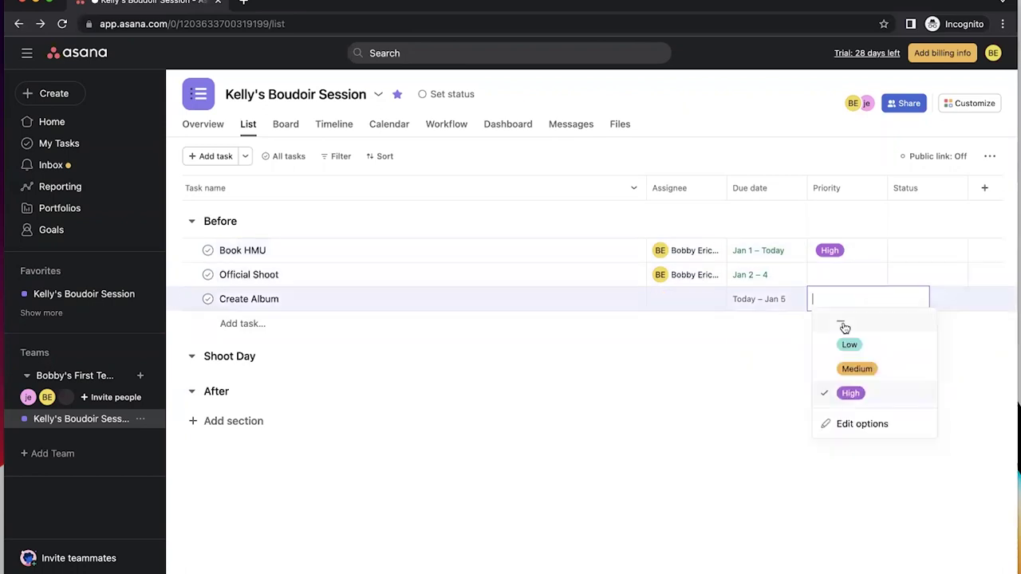
{"action": "left_click", "coordinate": [852, 368]}
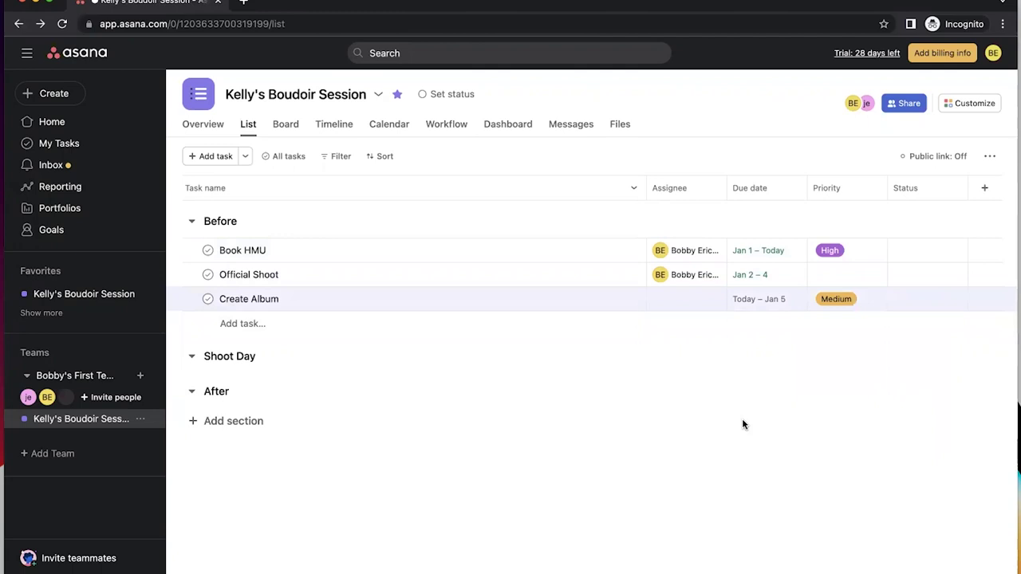
Remove the start date from Book HMU, keeping its 01/03/23 due date, and dismiss the Customize your Asana introduction
{"action": "left_click", "coordinate": [764, 253]}
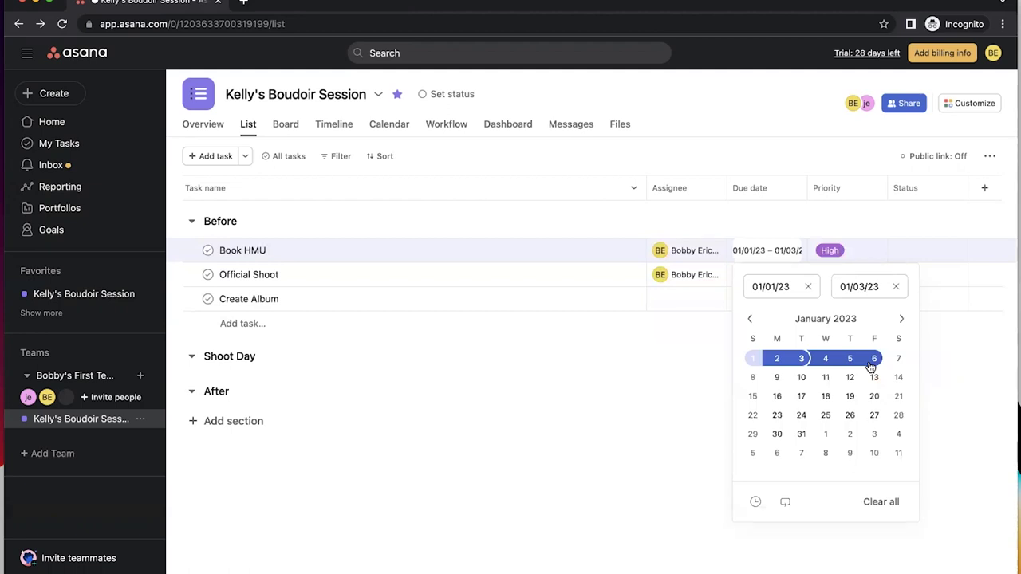
{"action": "left_click", "coordinate": [808, 286]}
{"action": "left_click", "coordinate": [688, 365]}
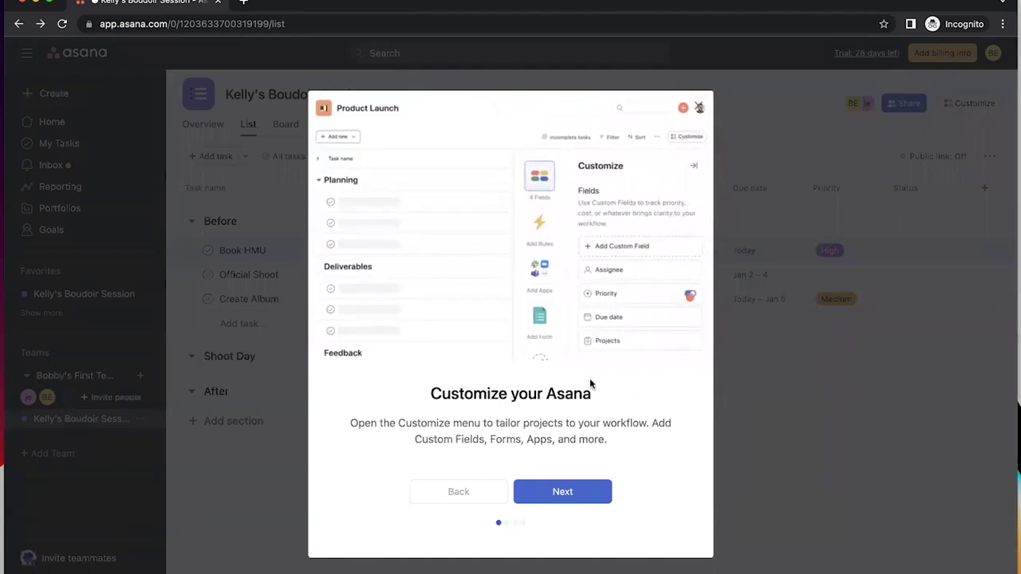
{"action": "left_click", "coordinate": [698, 108]}
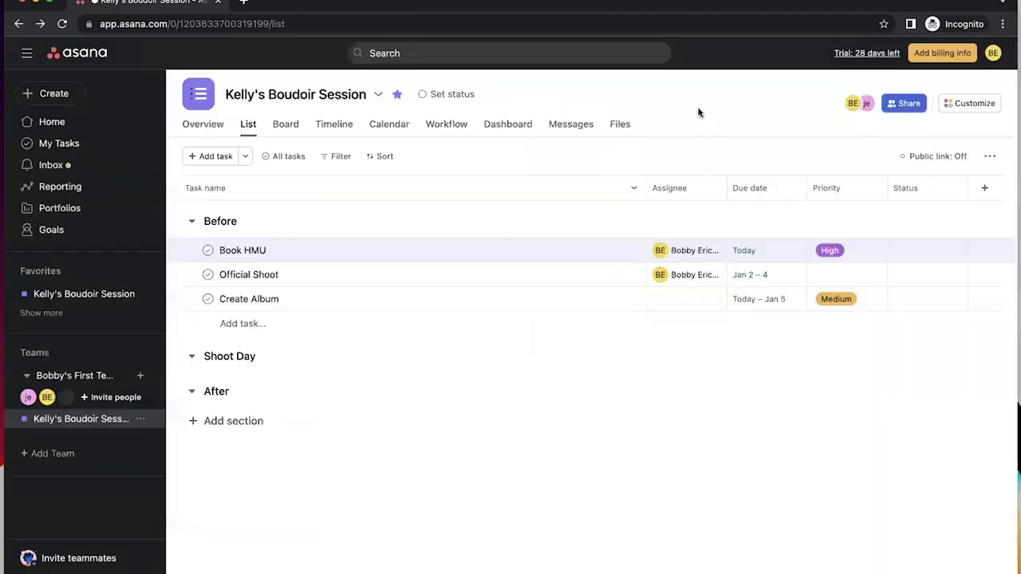
Remove the start dates from Official Shoot and Create Album, keeping the due dates 01/04/23 and 01/05/23
{"action": "left_click", "coordinate": [771, 274]}
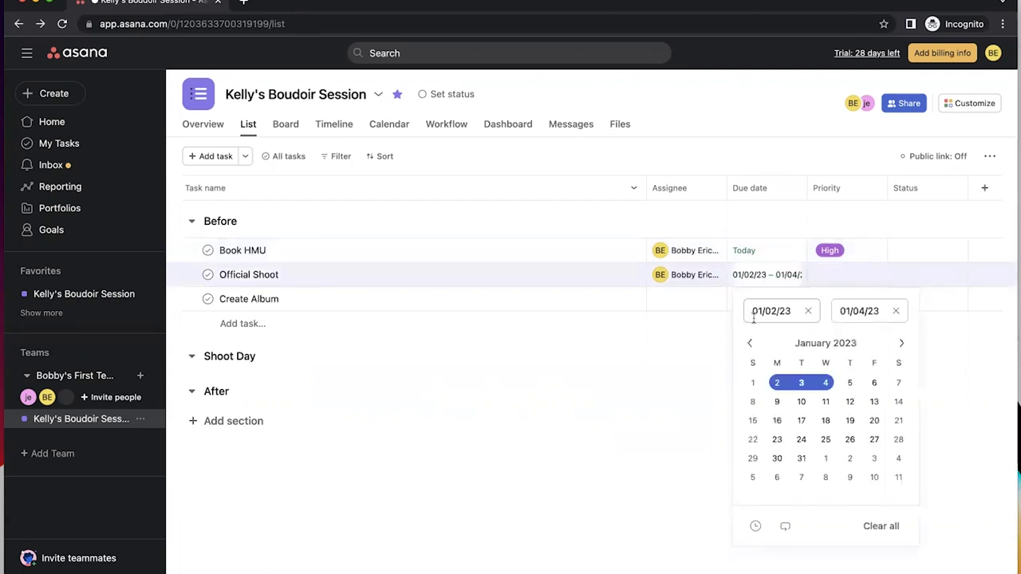
{"action": "left_click", "coordinate": [807, 311]}
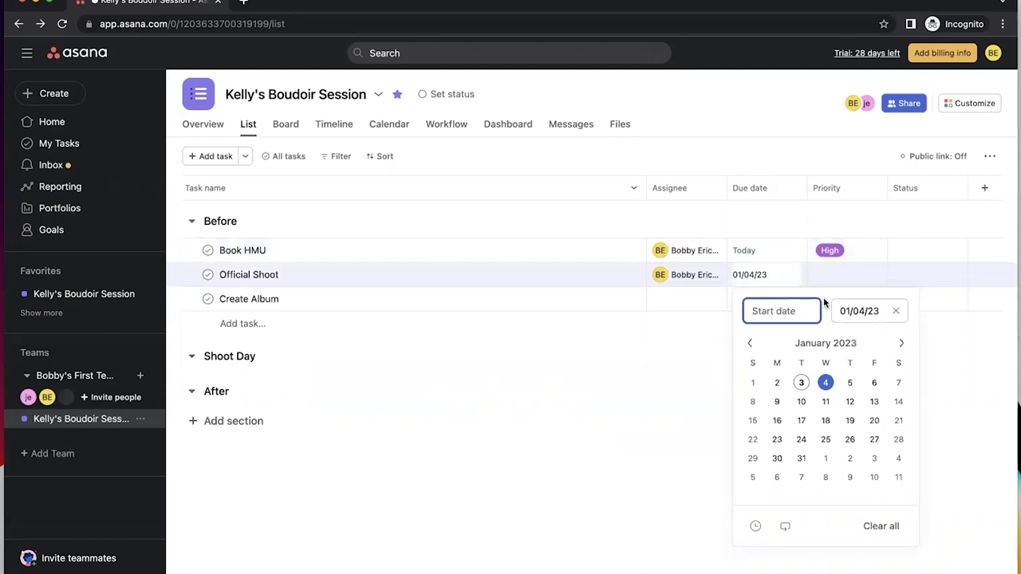
{"action": "left_click", "coordinate": [652, 409]}
{"action": "left_click", "coordinate": [754, 304]}
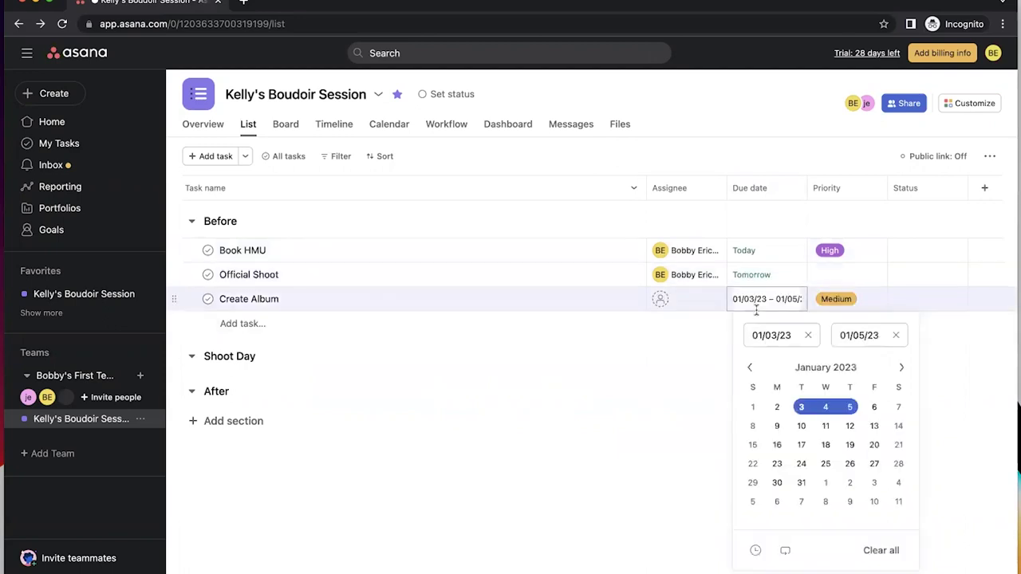
{"action": "left_click", "coordinate": [807, 335]}
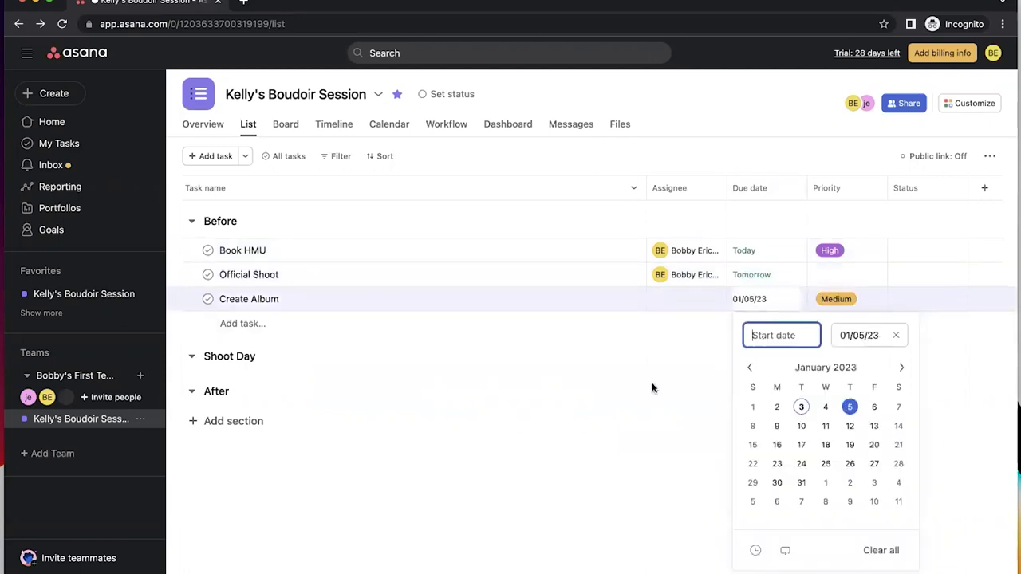
{"action": "left_click", "coordinate": [652, 387]}
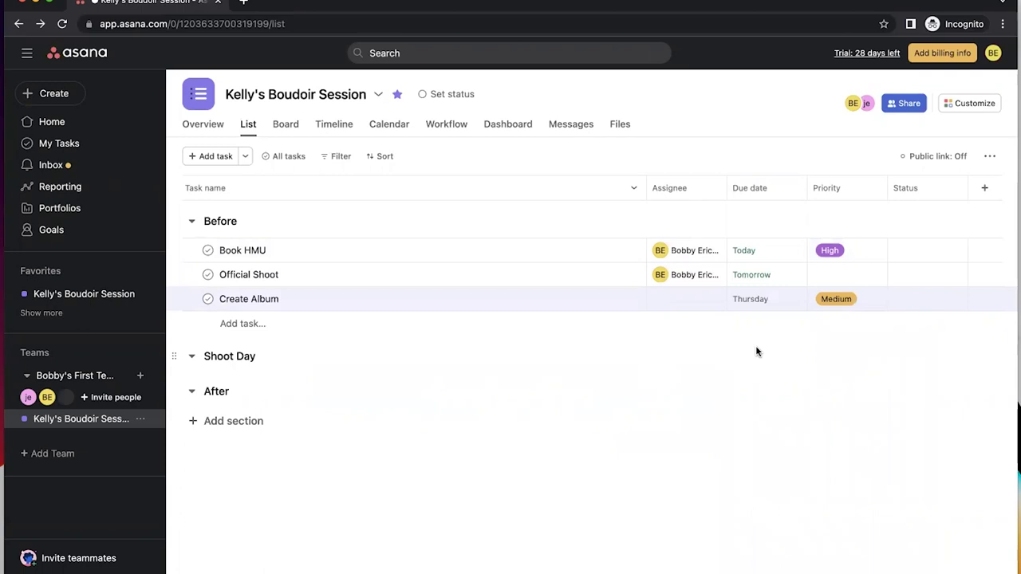
Reassign Book HMU to the second teammate in the assignee suggestions and set its due date to January 6, 2023
{"action": "left_click", "coordinate": [691, 250]}
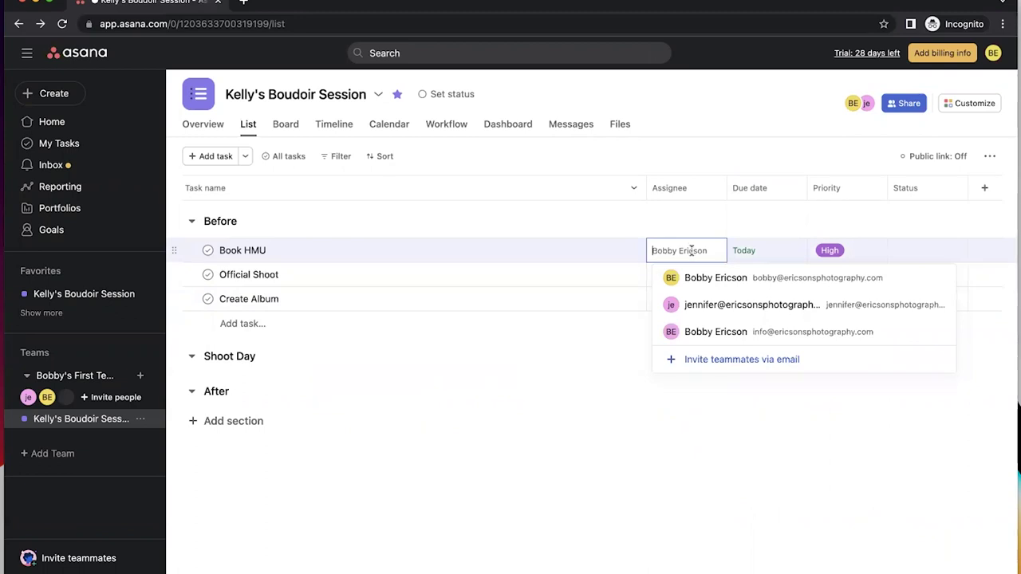
{"action": "left_click", "coordinate": [728, 306]}
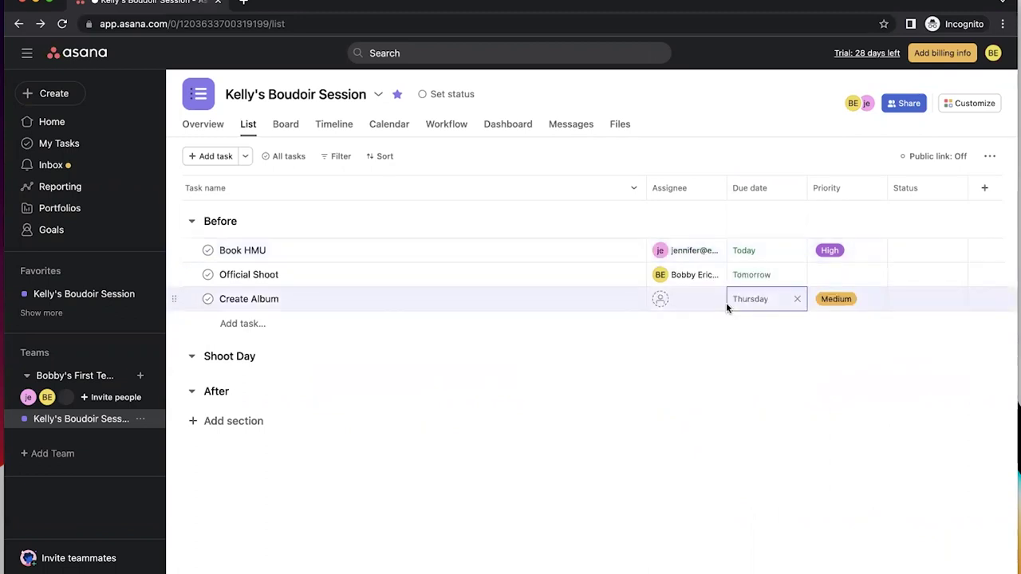
{"action": "left_click", "coordinate": [747, 251]}
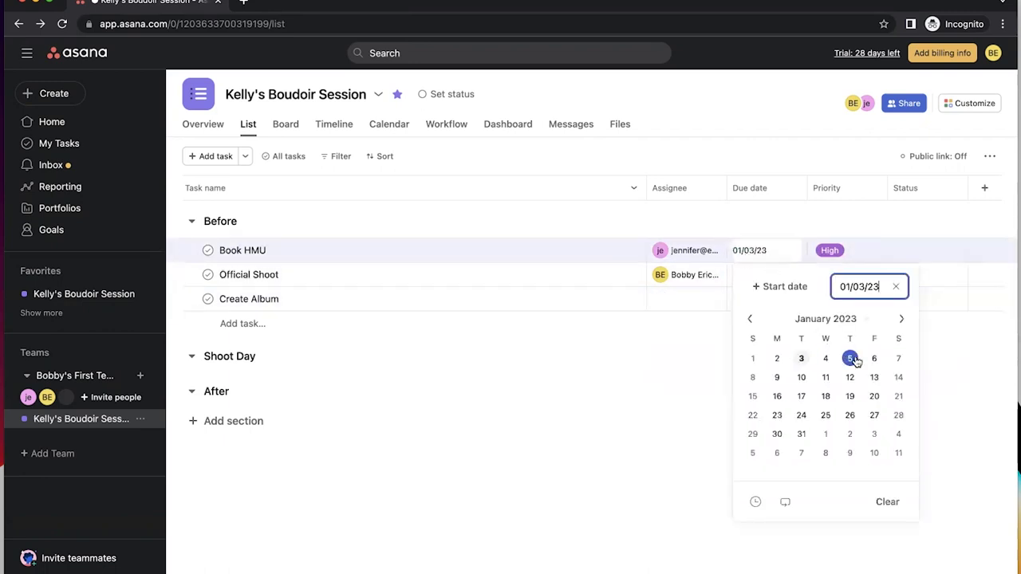
{"action": "left_click", "coordinate": [852, 359]}
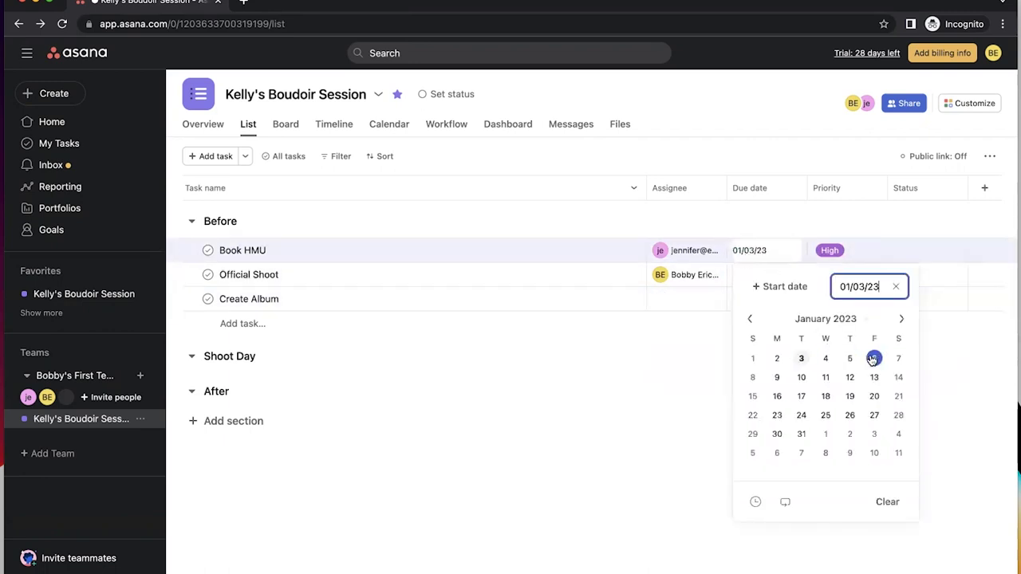
{"action": "left_click", "coordinate": [572, 359]}
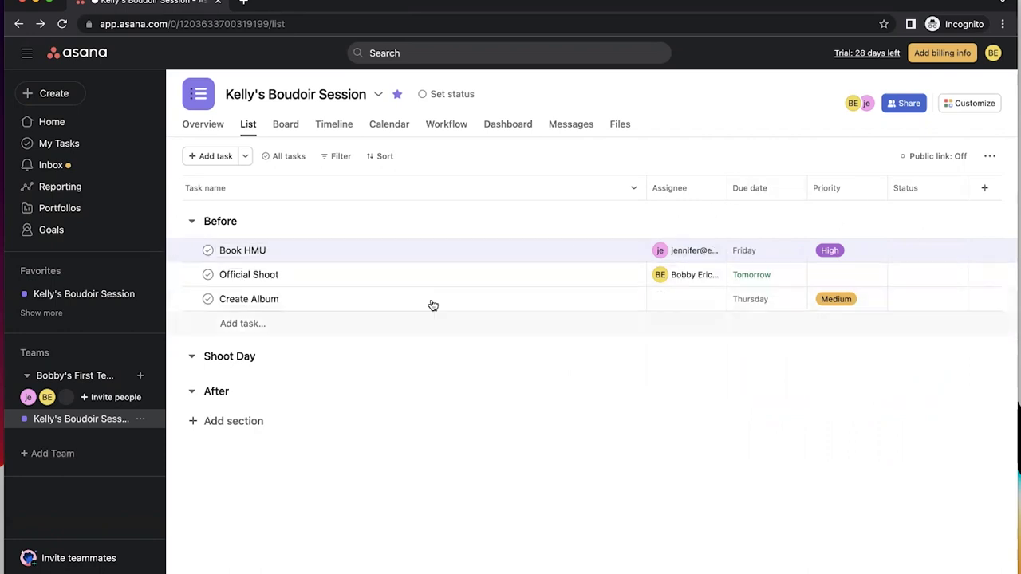
Open the Book HMU task details and examine the due date calendar and its start date option without changing the dates
{"action": "left_click", "coordinate": [617, 252]}
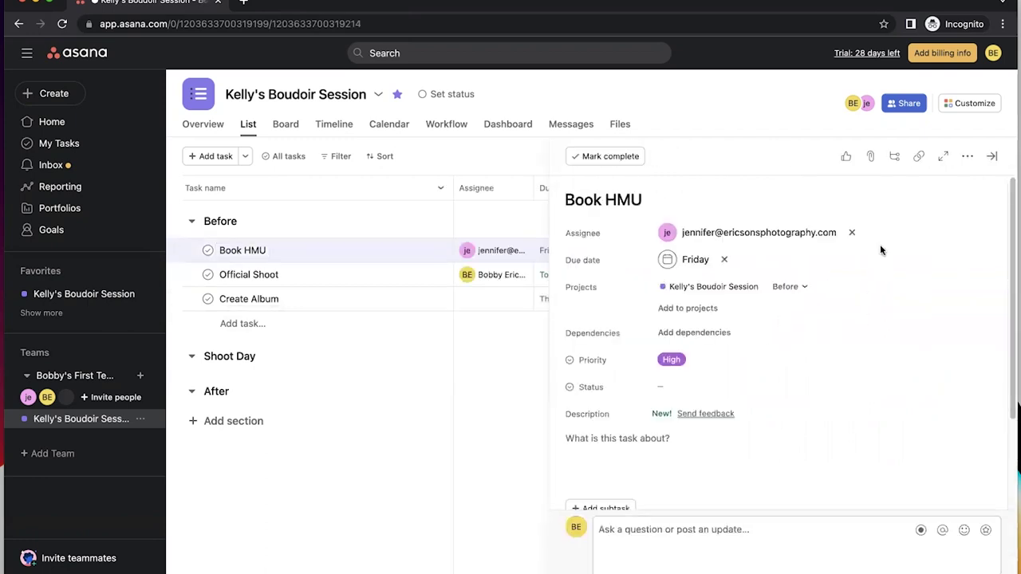
{"action": "mouse_move", "coordinate": [805, 250]}
{"action": "left_click", "coordinate": [681, 257]}
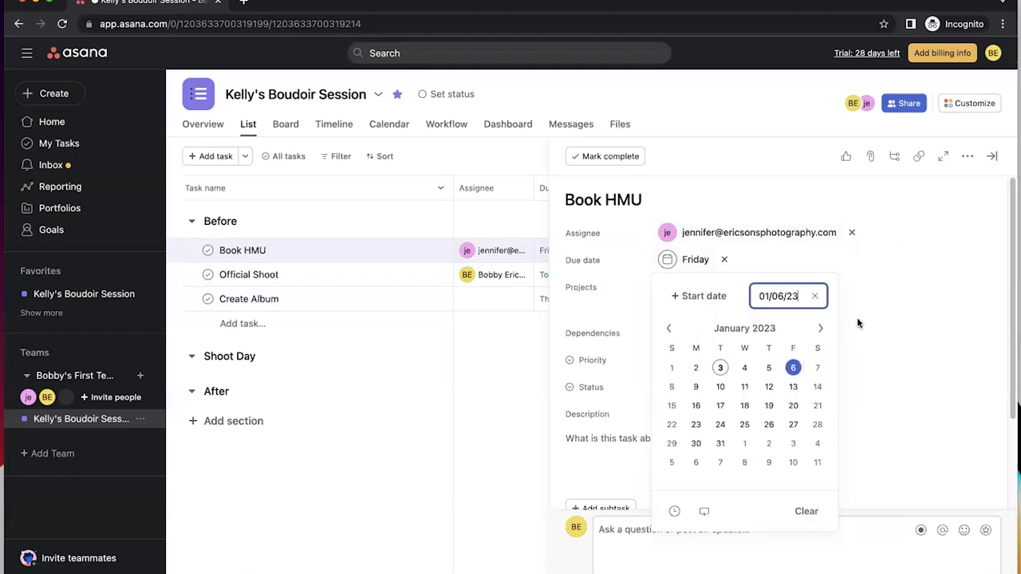
{"action": "left_click", "coordinate": [688, 297]}
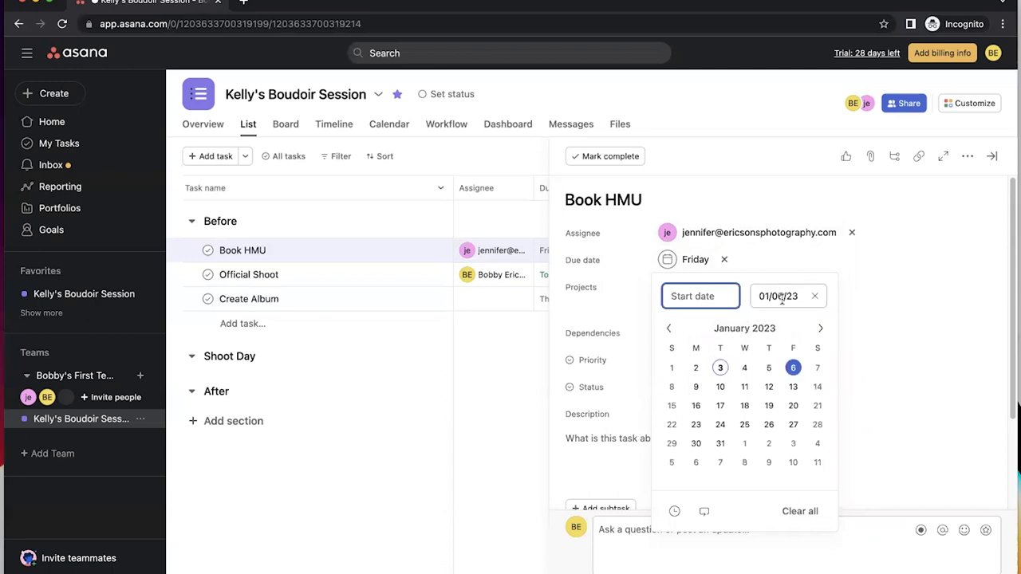
{"action": "left_click", "coordinate": [793, 367]}
{"action": "left_click", "coordinate": [904, 328]}
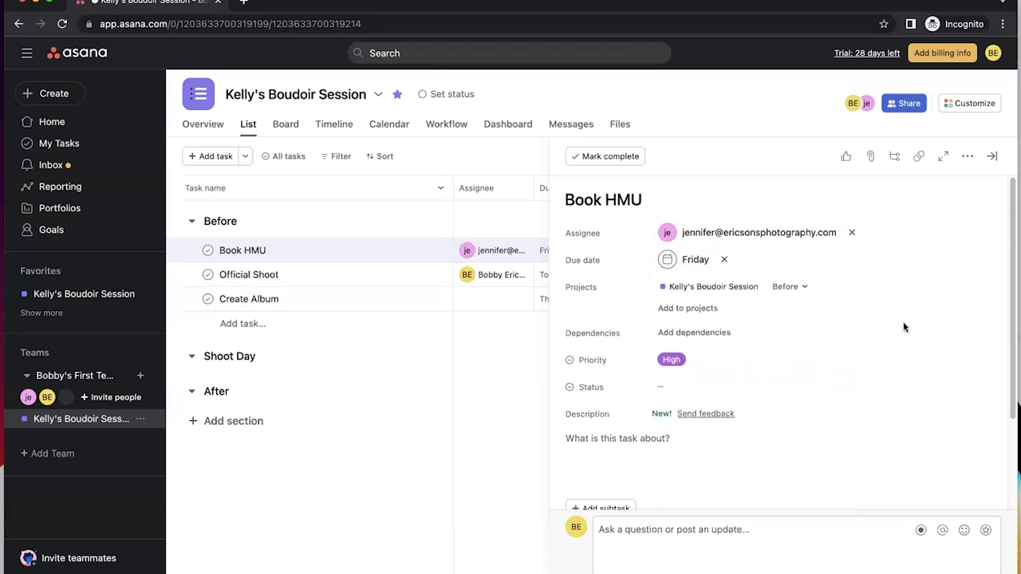
{"action": "left_click", "coordinate": [702, 262]}
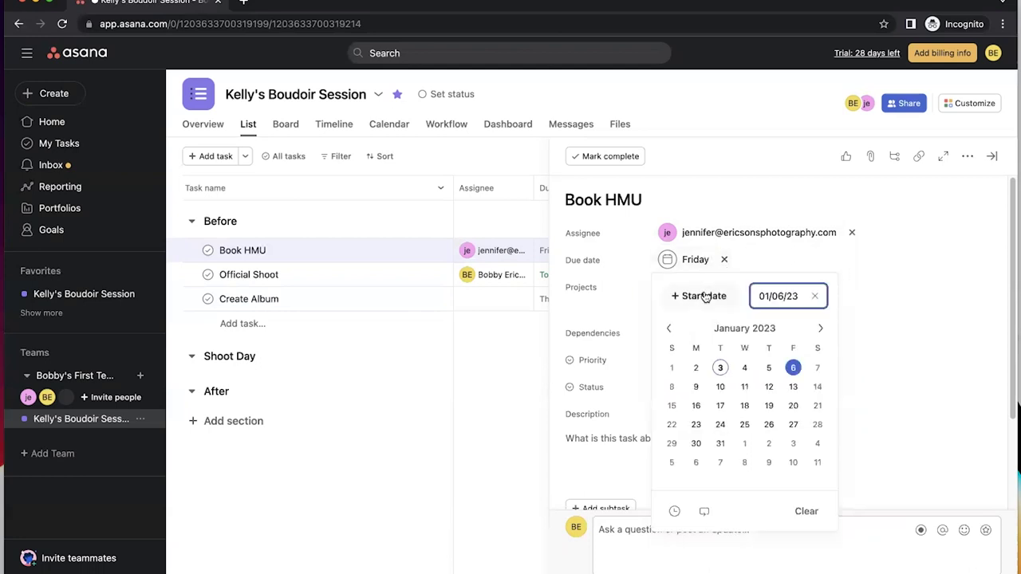
{"action": "left_click", "coordinate": [849, 358]}
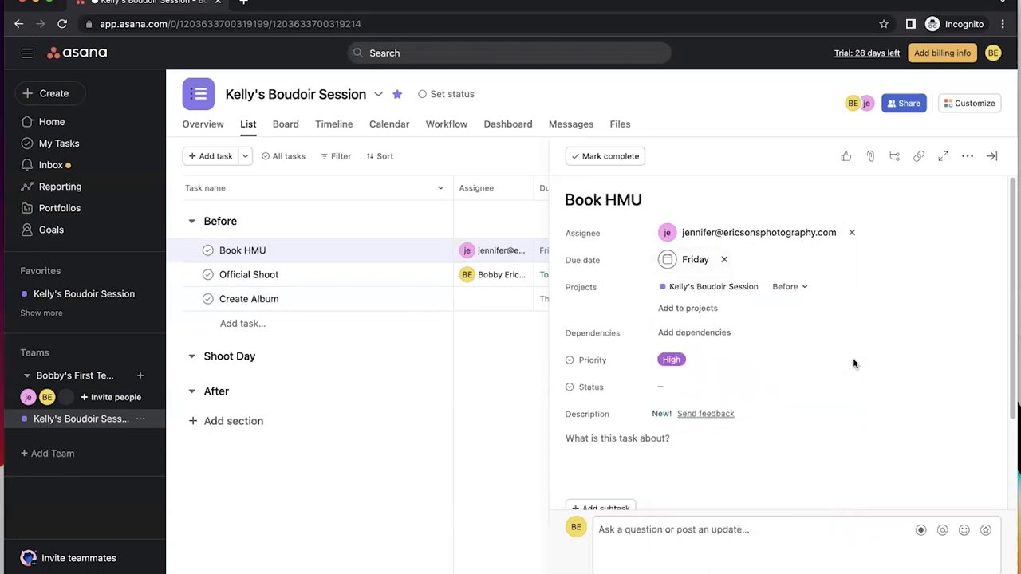
Move Book HMU to the Shoot Day section, on to After, and back to Before from its task details
{"action": "left_click", "coordinate": [795, 289]}
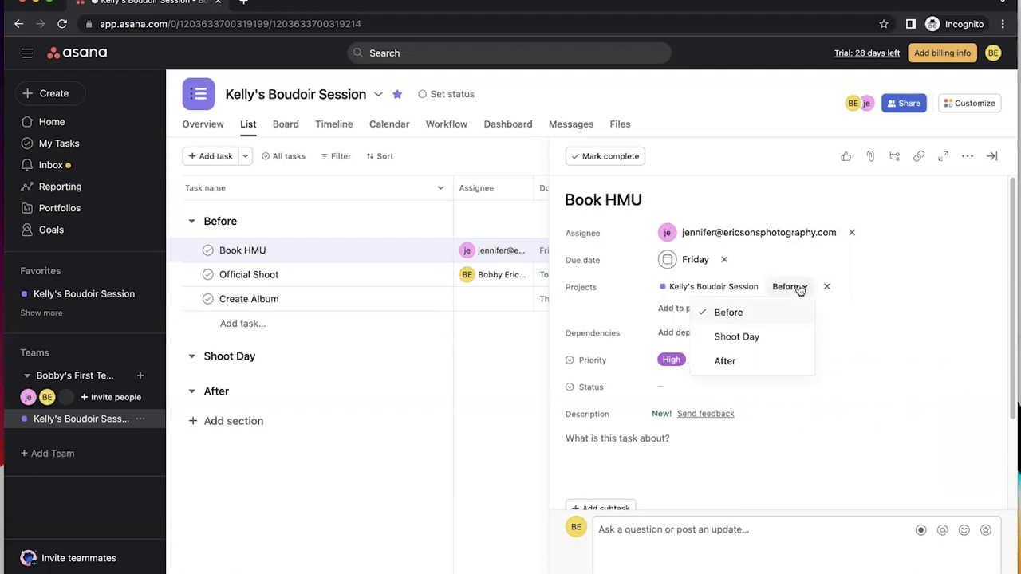
{"action": "left_click", "coordinate": [775, 336]}
{"action": "left_click", "coordinate": [798, 287]}
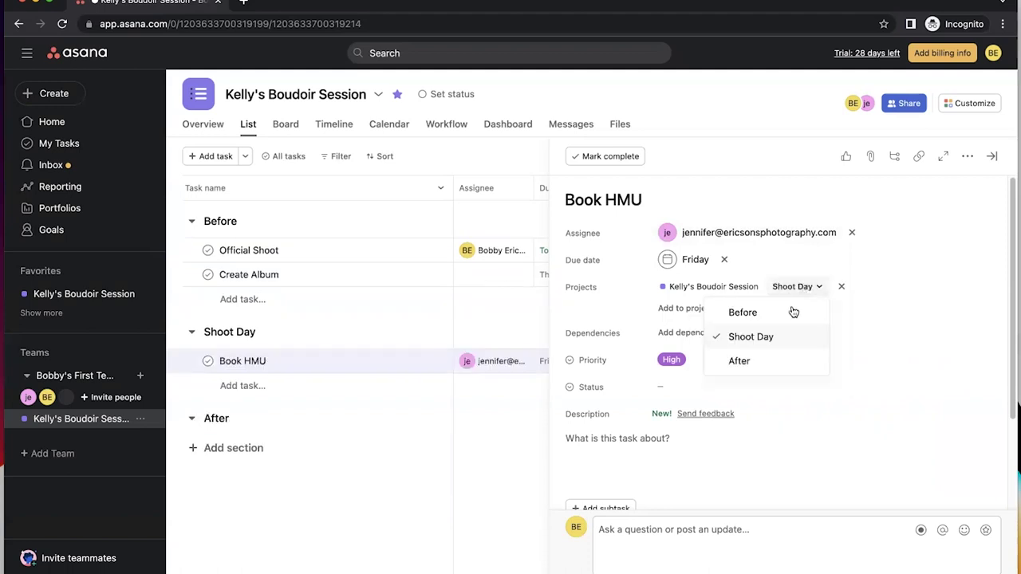
{"action": "left_click", "coordinate": [750, 361]}
{"action": "left_click", "coordinate": [792, 288]}
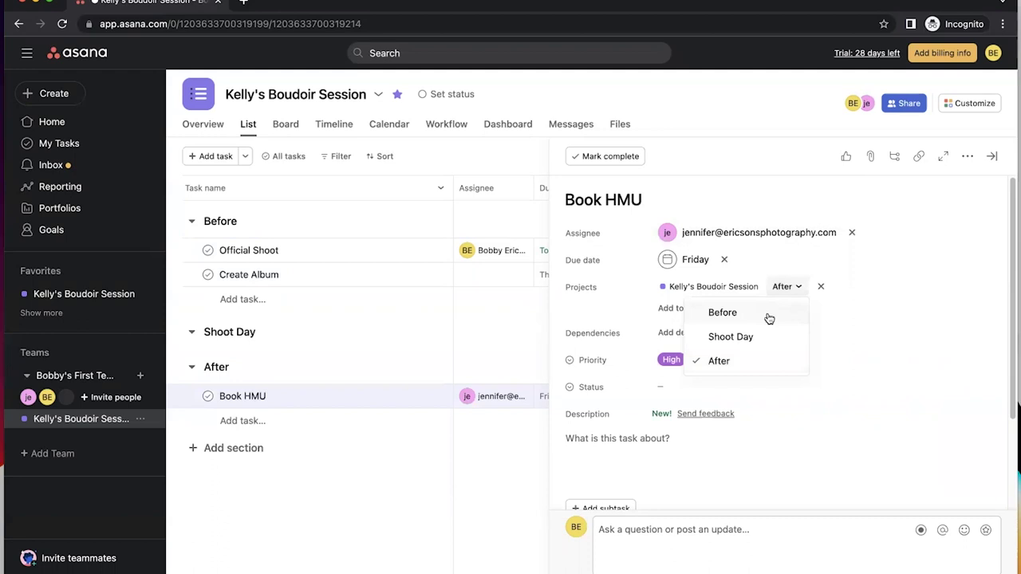
{"action": "left_click", "coordinate": [768, 312]}
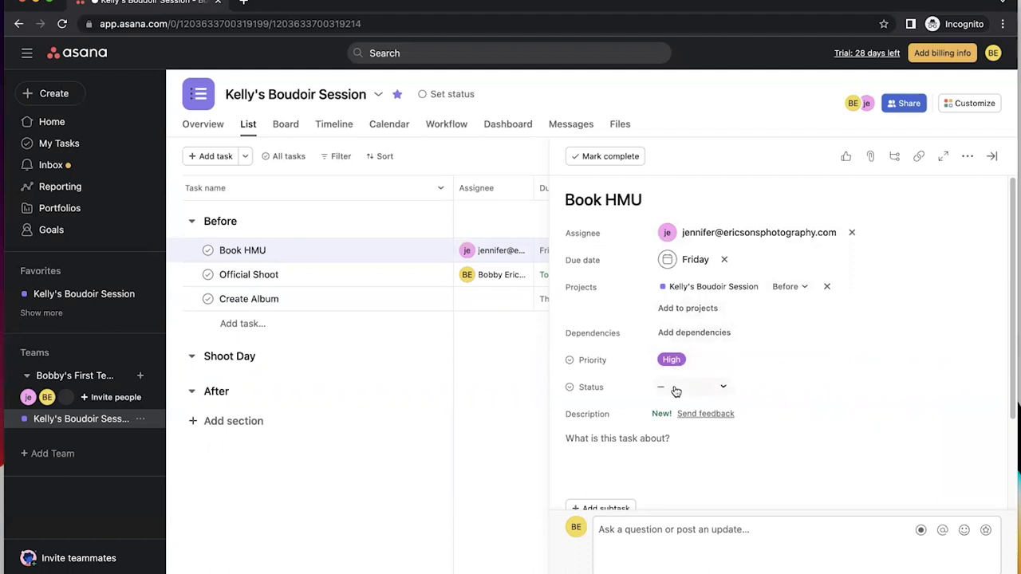
Add a description to Book HMU saying that the client's shoot is coming up, please book HMU
{"action": "scroll", "coordinate": [761, 370], "scroll_direction": "down", "scroll_amount": 2}
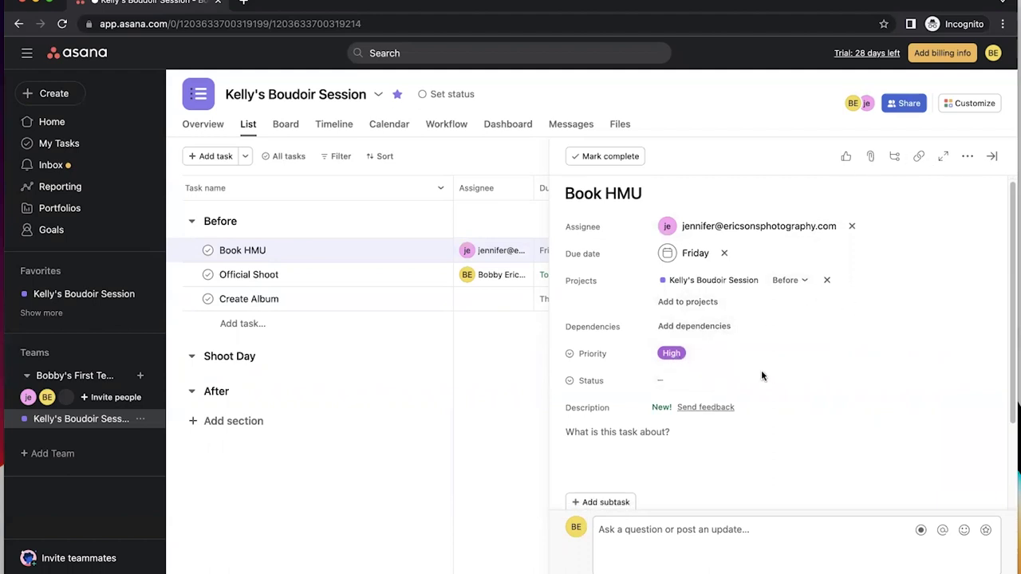
{"action": "left_click", "coordinate": [675, 375]}
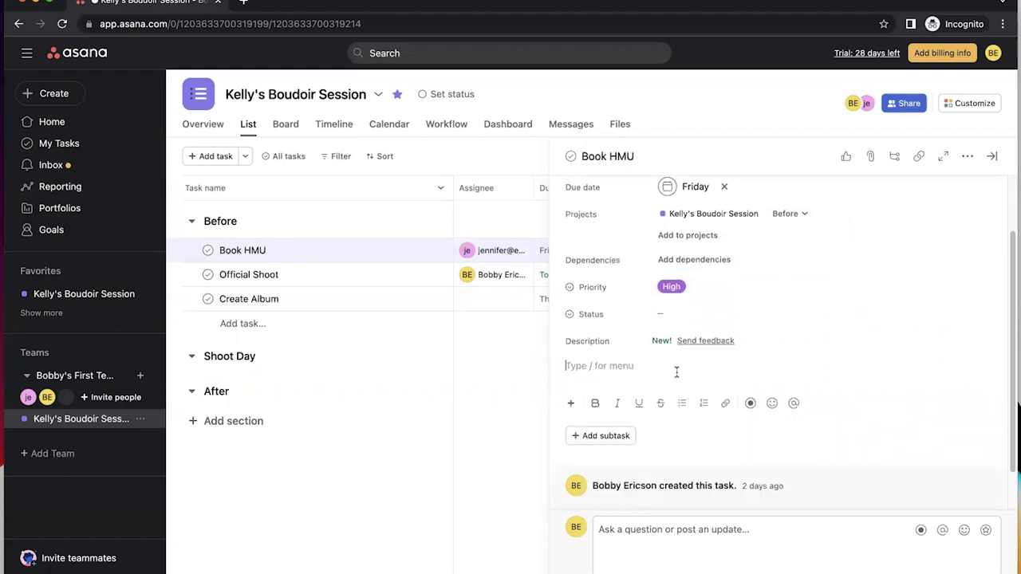
{"action": "type", "text": "Kelly's shot s"}
{"action": "key", "text": "BackSpace"}
{"action": "key", "text": "BackSpace"}
{"action": "key", "text": "BackSpace"}
{"action": "key", "text": "BackSpace"}
{"action": "type", "text": "oot is coming "}
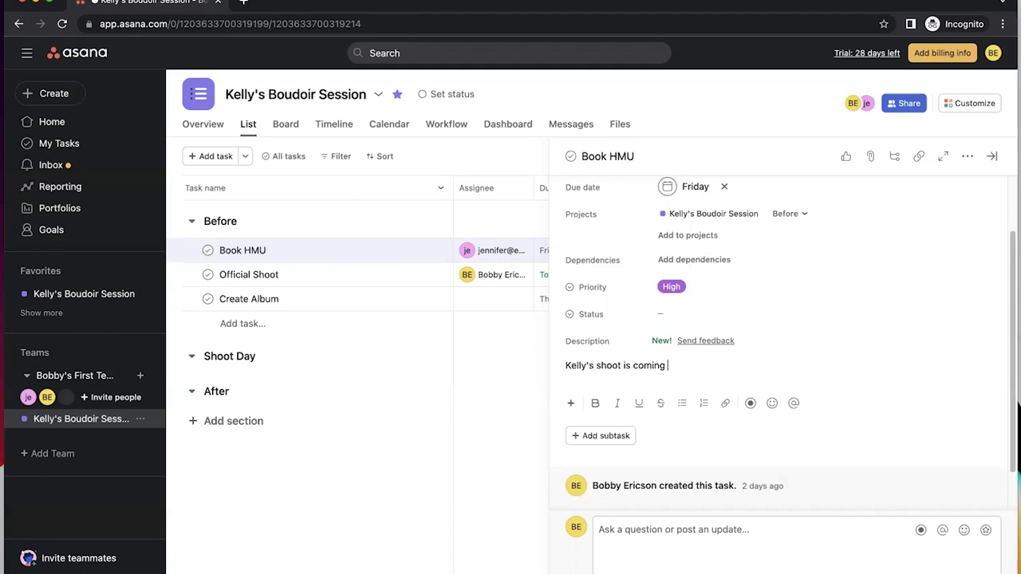
{"action": "type", "text": "up, please book HMU."}
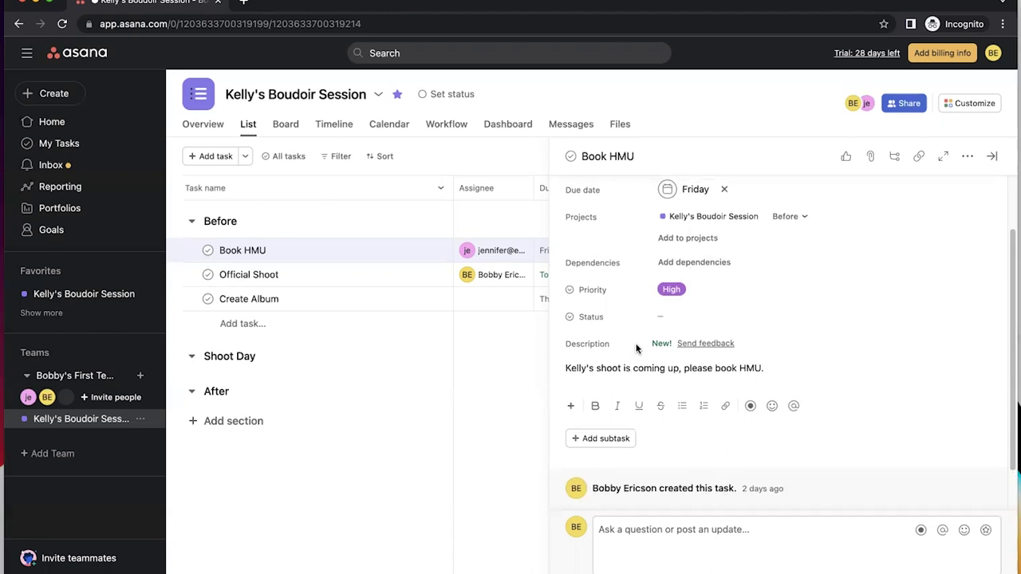
{"action": "scroll", "coordinate": [642, 361], "scroll_direction": "up", "scroll_amount": 2}
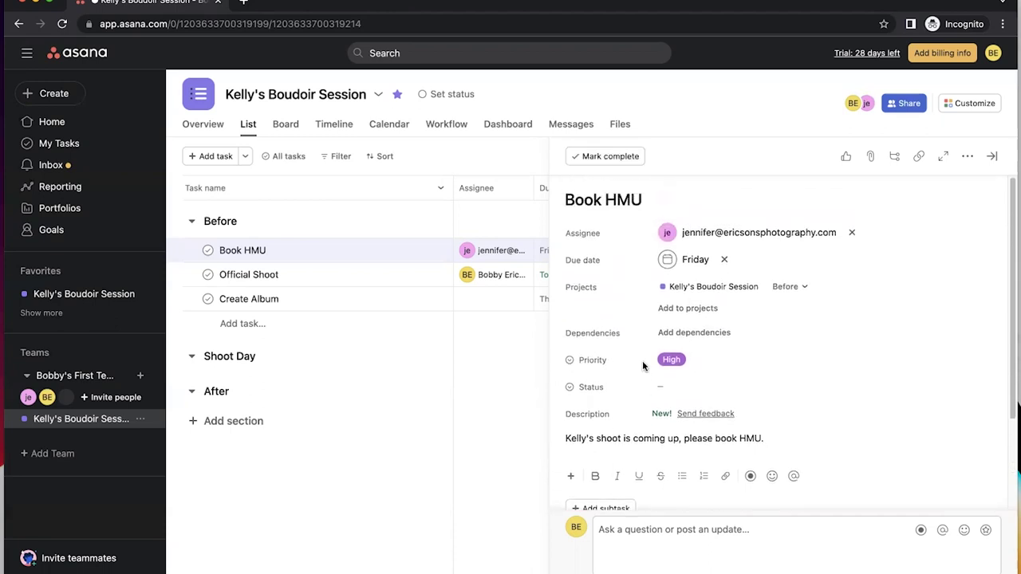
{"action": "scroll", "coordinate": [746, 390], "scroll_direction": "down", "scroll_amount": 2}
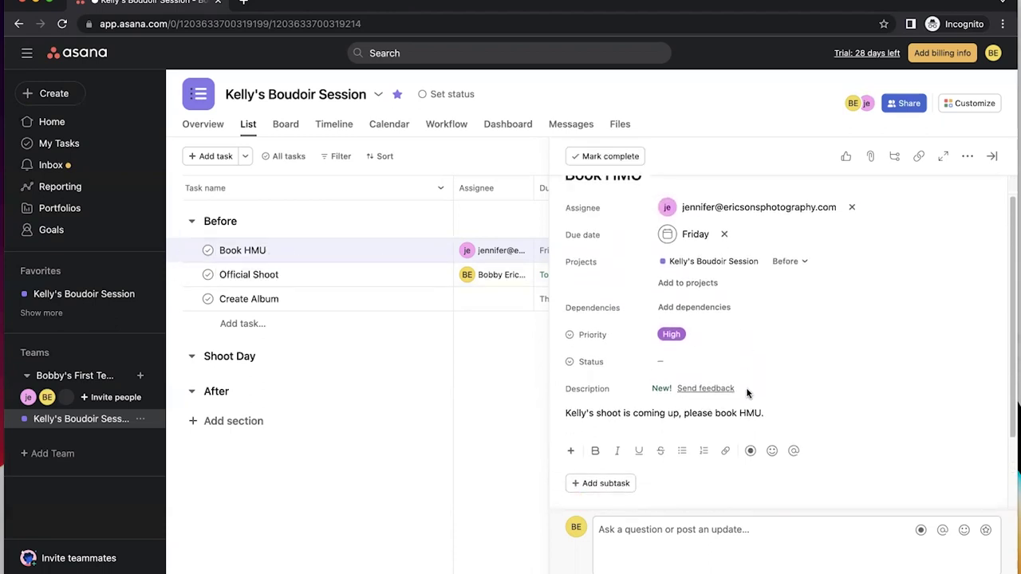
{"action": "scroll", "coordinate": [747, 389], "scroll_direction": "down", "scroll_amount": 3}
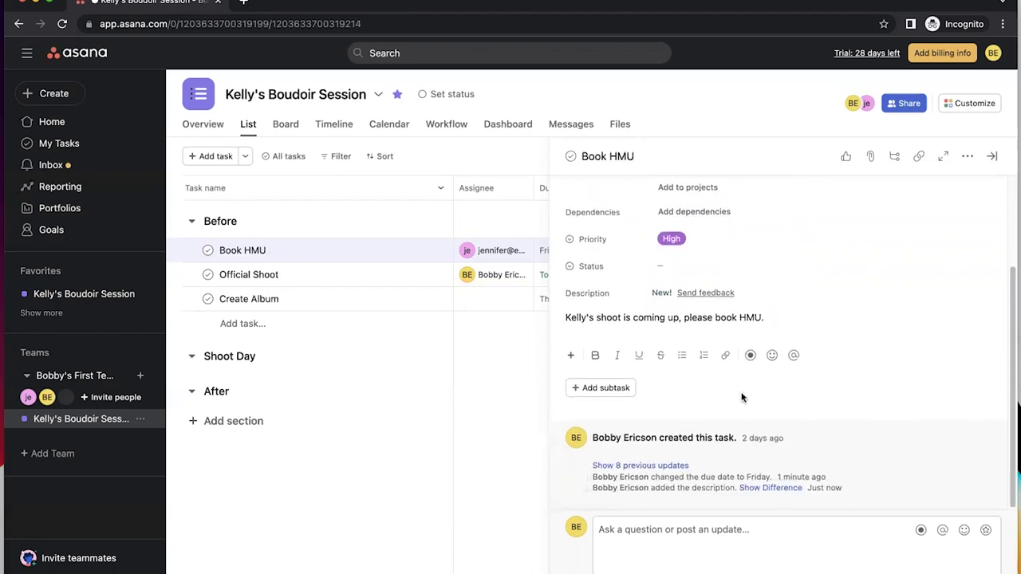
{"action": "scroll", "coordinate": [771, 390], "scroll_direction": "up", "scroll_amount": 3}
{"action": "scroll", "coordinate": [771, 390], "scroll_direction": "down", "scroll_amount": 3}
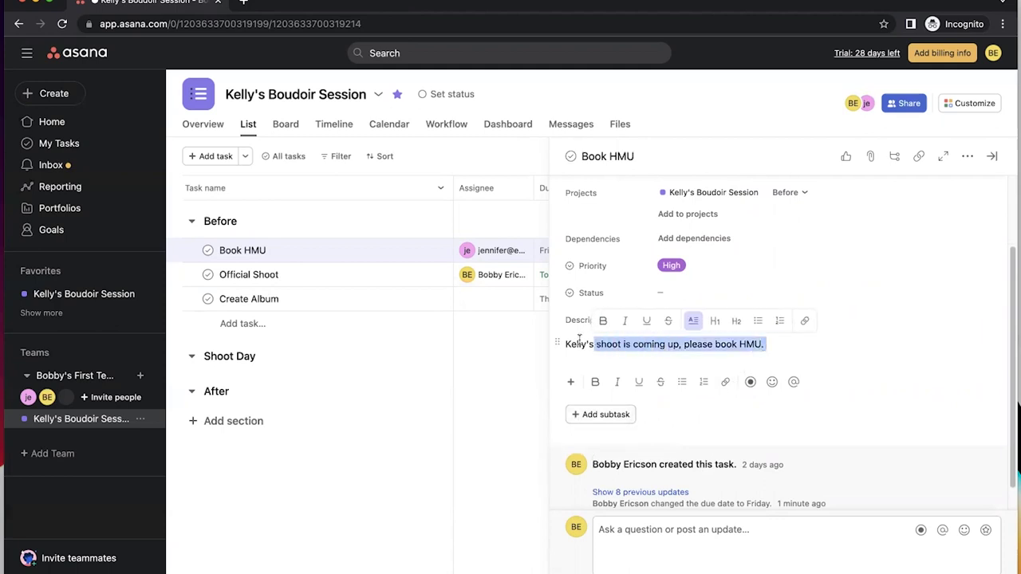
Try bold and italic formatting on the whole Book HMU description, and remove both styles again
{"action": "left_click_drag", "start_coordinate": [579, 339], "coordinate": [539, 343]}
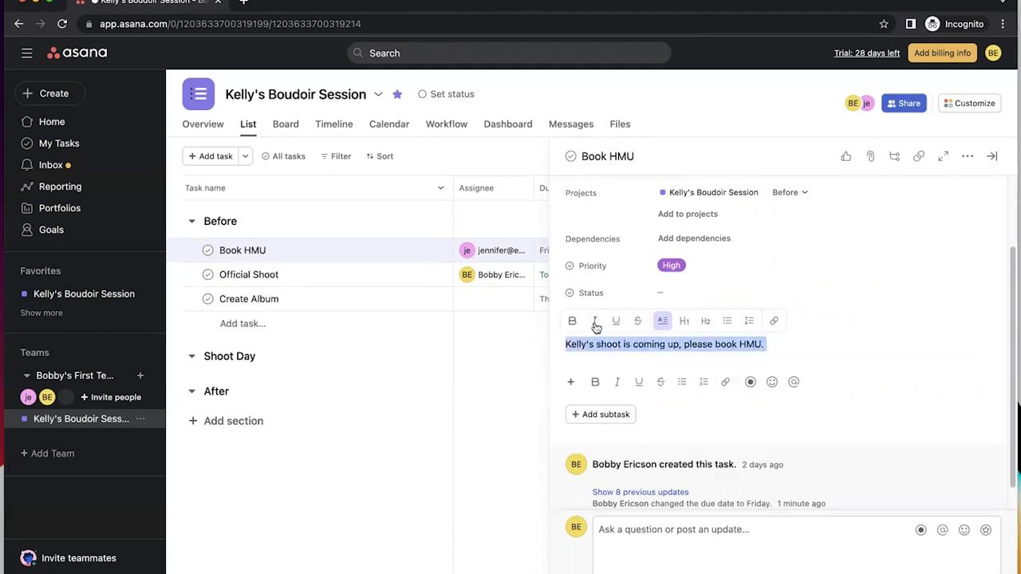
{"action": "left_click", "coordinate": [572, 321]}
{"action": "left_click", "coordinate": [594, 321]}
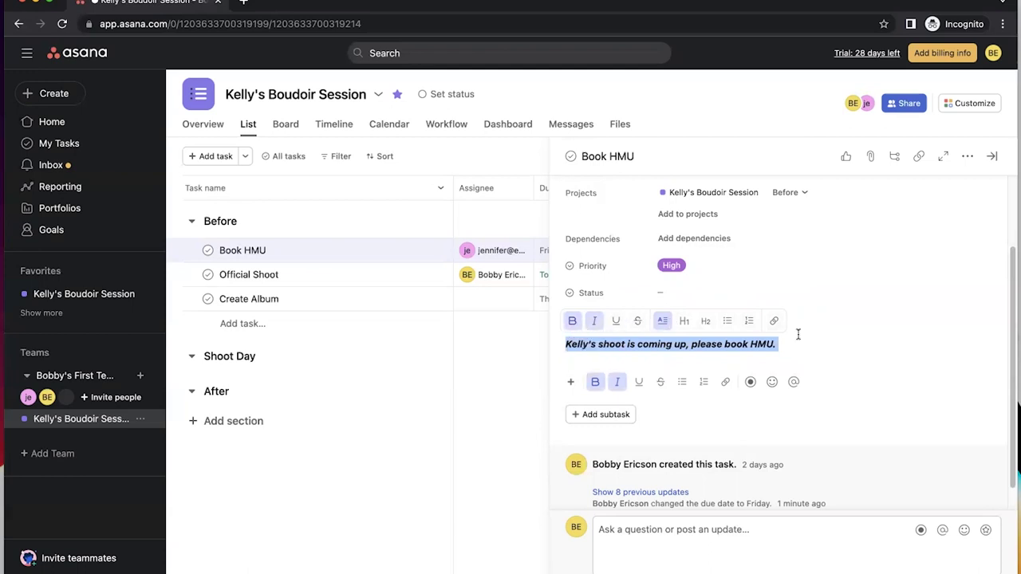
{"action": "left_click", "coordinate": [602, 322]}
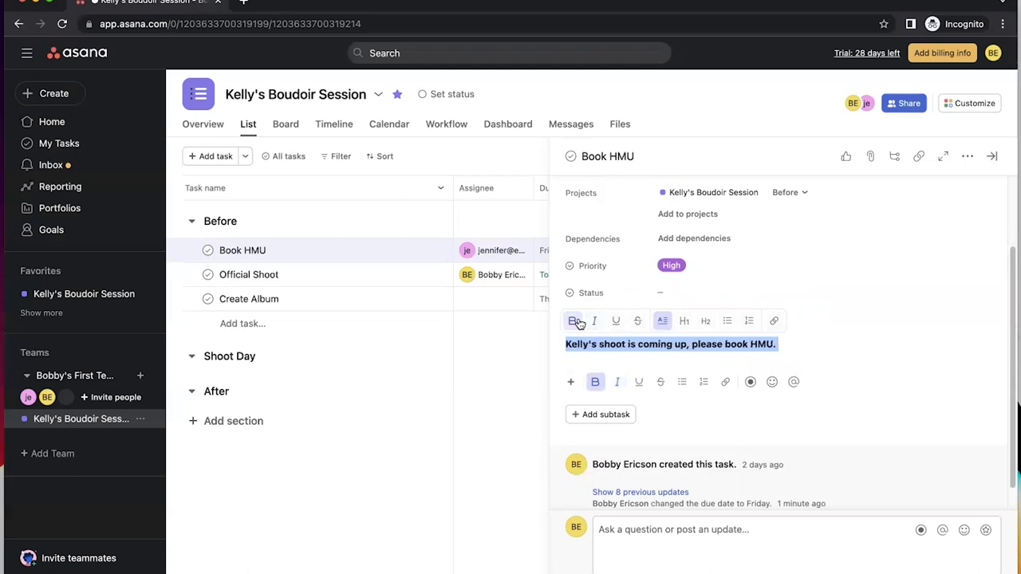
{"action": "left_click", "coordinate": [572, 321]}
{"action": "left_click", "coordinate": [830, 341]}
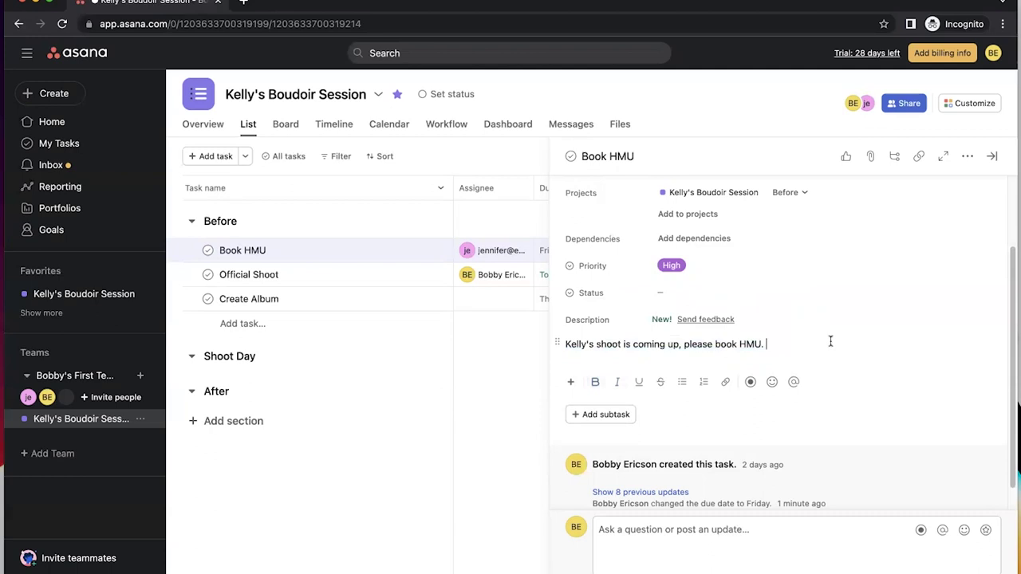
Look over the Book HMU task fields and activity history, and close the task details
{"action": "scroll", "coordinate": [851, 367], "scroll_direction": "up", "scroll_amount": 3}
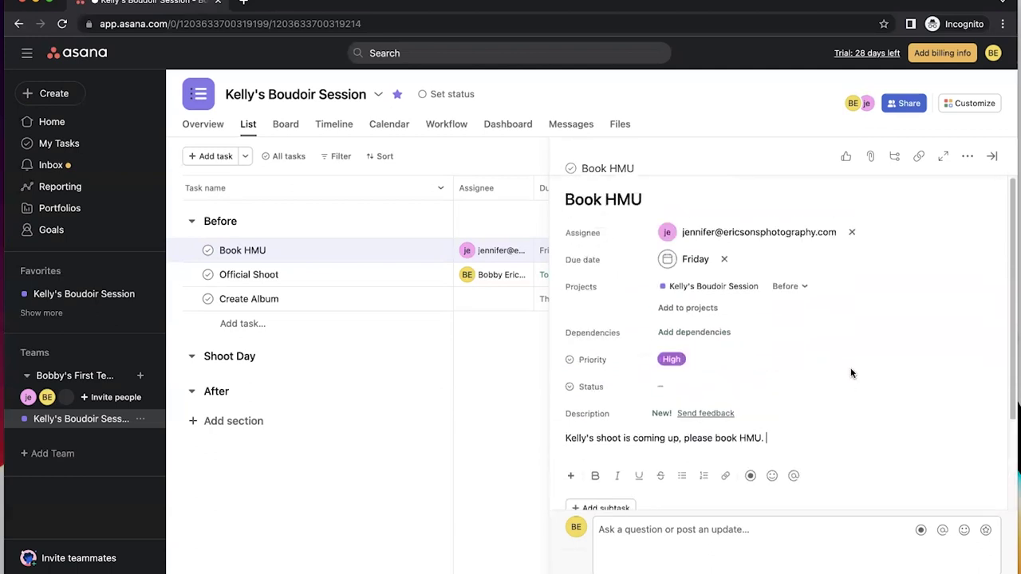
{"action": "scroll", "coordinate": [851, 373], "scroll_direction": "down", "scroll_amount": 3}
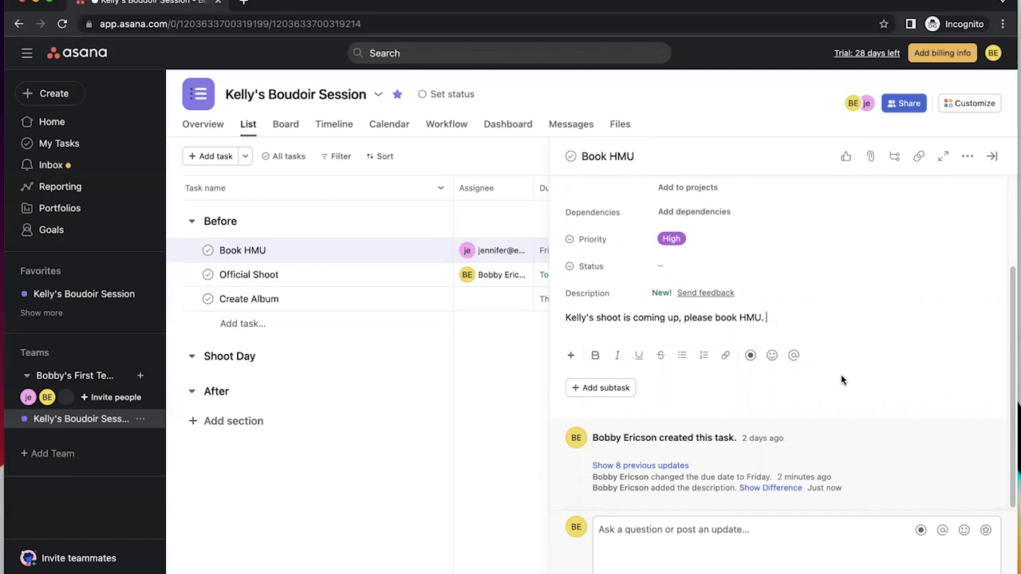
{"action": "left_click", "coordinate": [993, 156]}
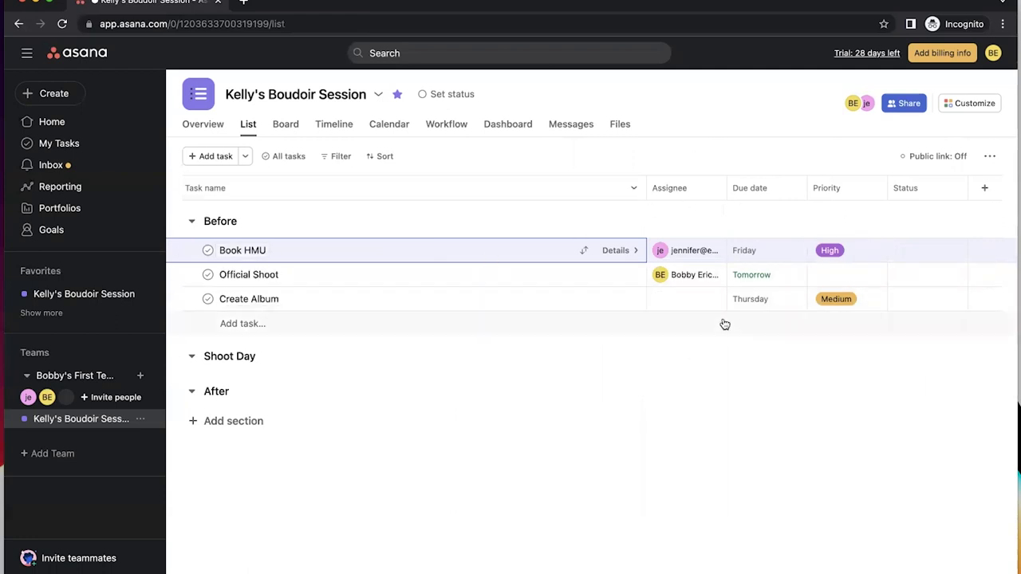
Move Official Shoot and Create Album together into the Shoot Day section, and Create Album on to the After section
{"action": "left_click", "coordinate": [293, 273]}
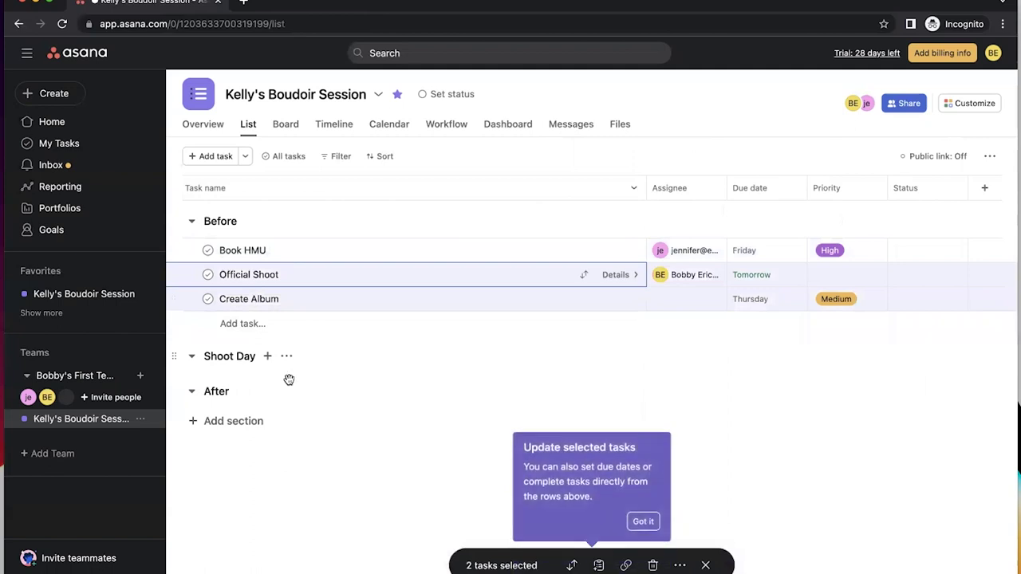
{"action": "left_click", "coordinate": [642, 521]}
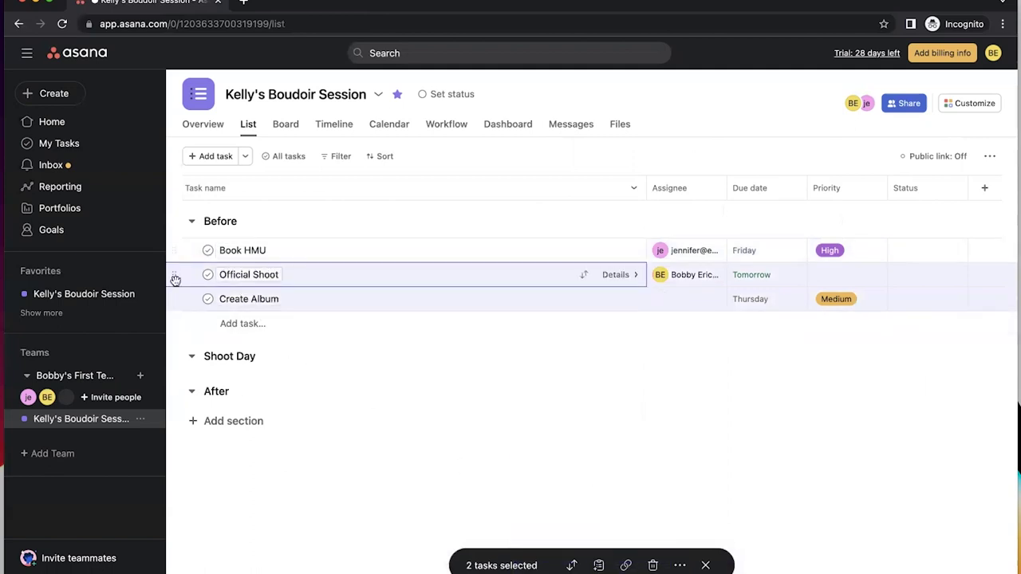
{"action": "left_click_drag", "start_coordinate": [174, 275], "coordinate": [200, 376]}
{"action": "left_click", "coordinate": [319, 363]}
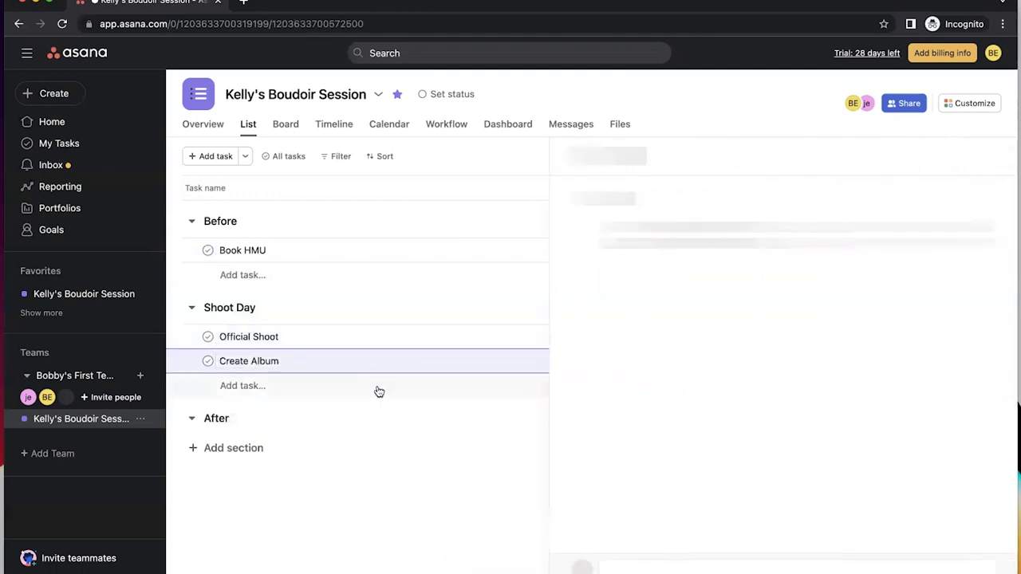
{"action": "left_click", "coordinate": [462, 398]}
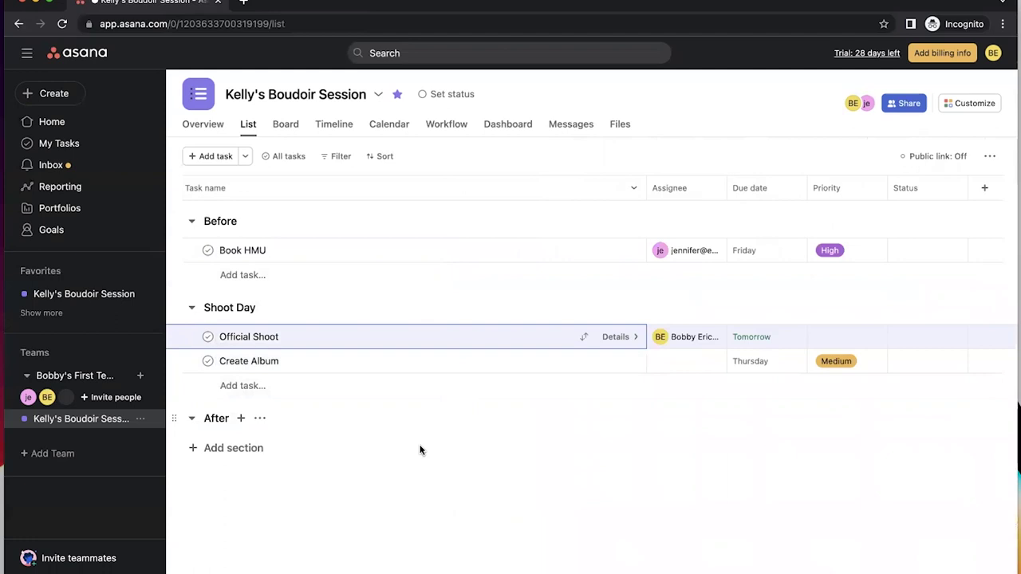
{"action": "left_click_drag", "start_coordinate": [172, 361], "coordinate": [182, 431]}
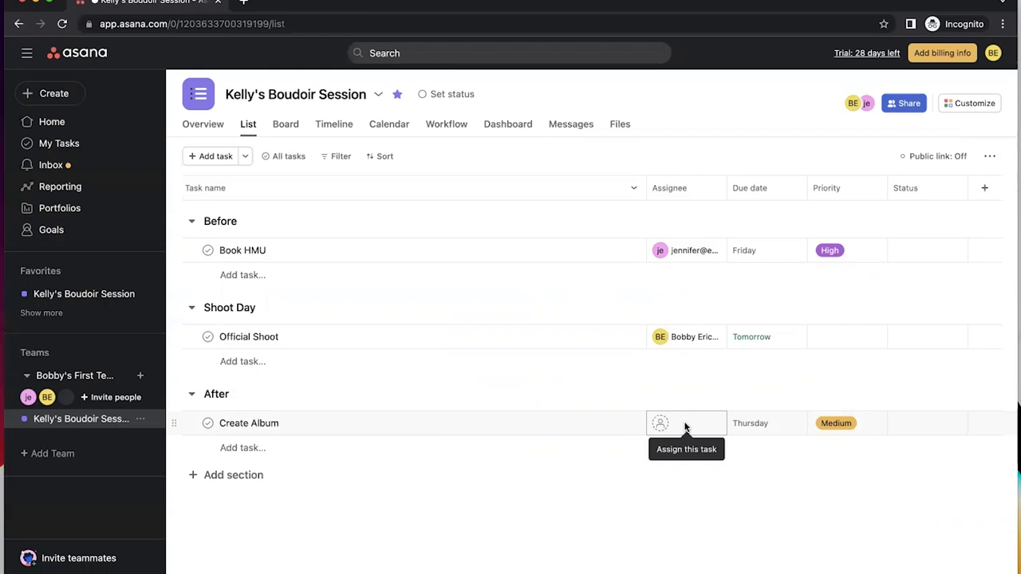
Add a task named "Setting up Payment Plan" to the Before section and take a brief look at its details
{"action": "left_click", "coordinate": [249, 281]}
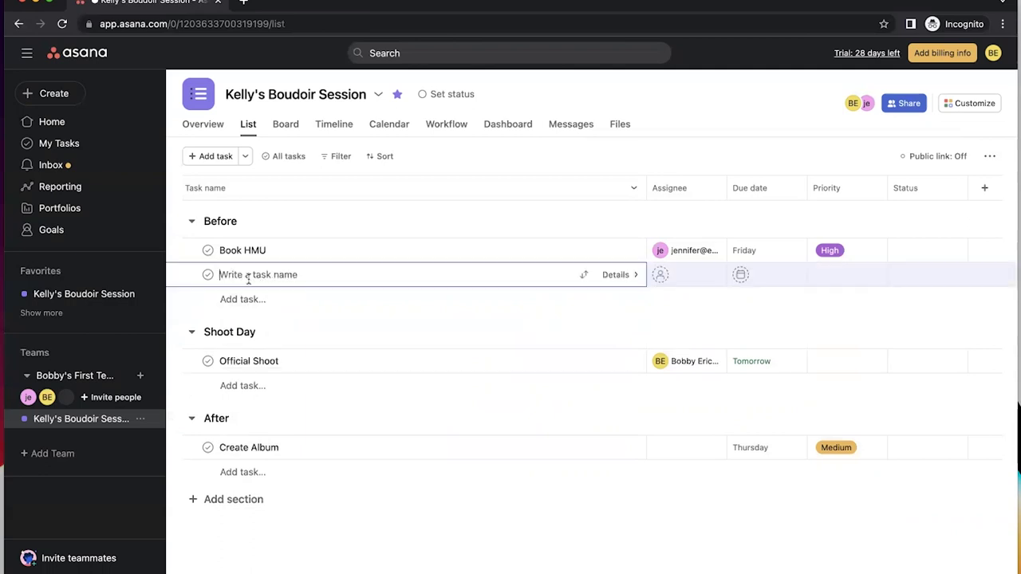
{"action": "type", "text": "Setting"}
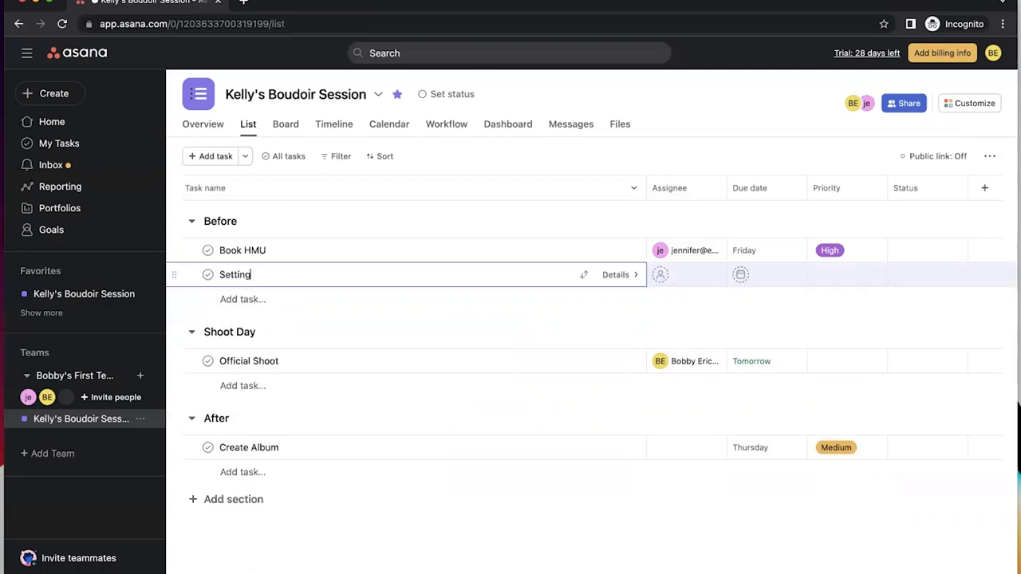
{"action": "type", "text": " up Payment Plan"}
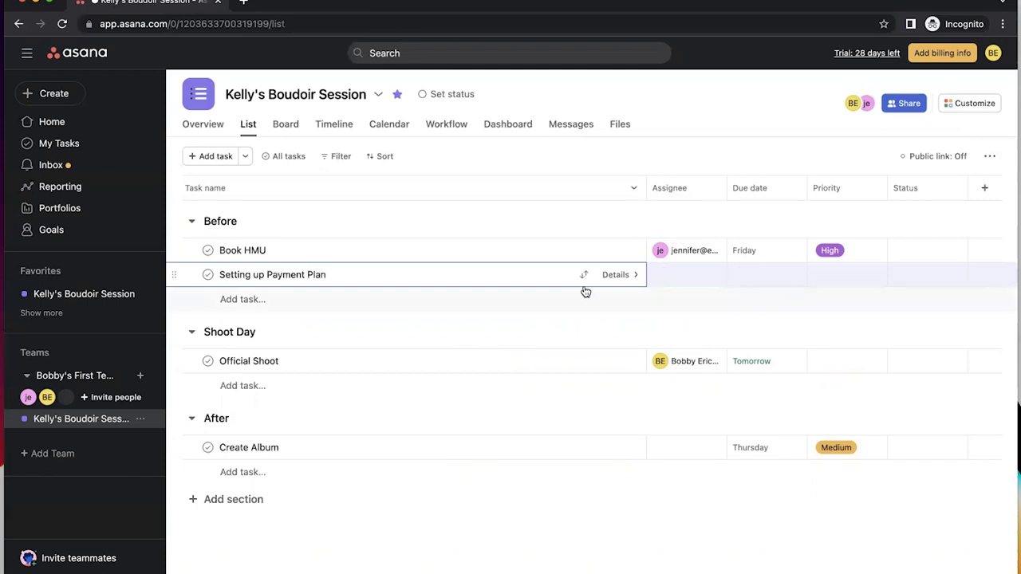
{"action": "left_click", "coordinate": [623, 275]}
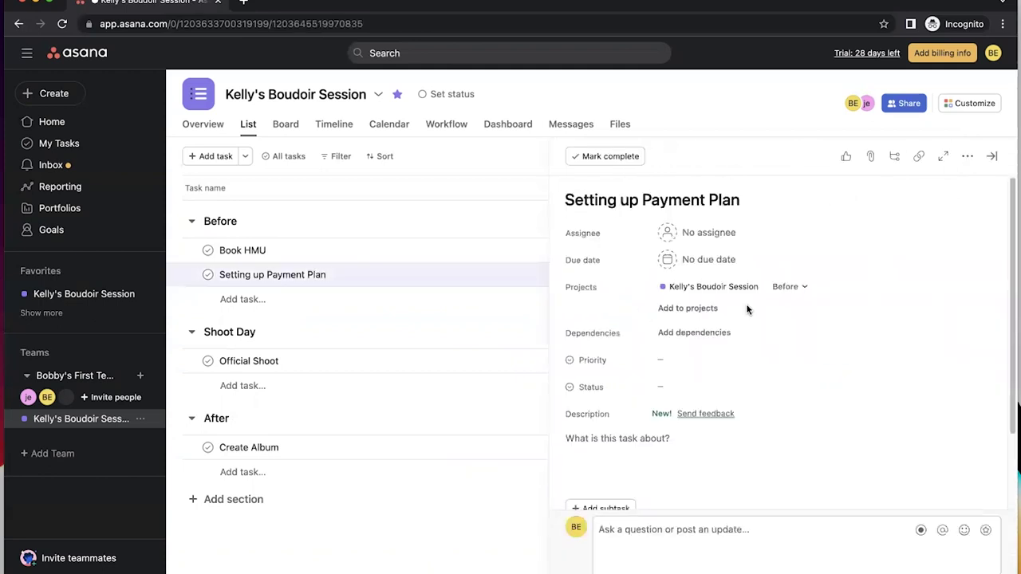
{"action": "left_click", "coordinate": [991, 157]}
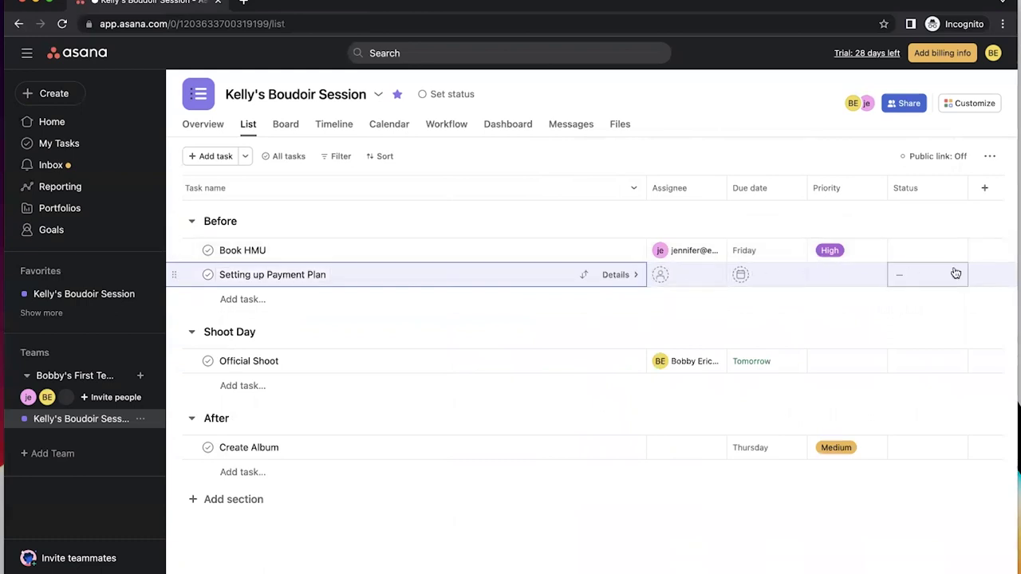
In the details of Setting up Payment Plan, set the due date to January 6, 2023 and assign the second suggested teammate
{"action": "left_click", "coordinate": [619, 277]}
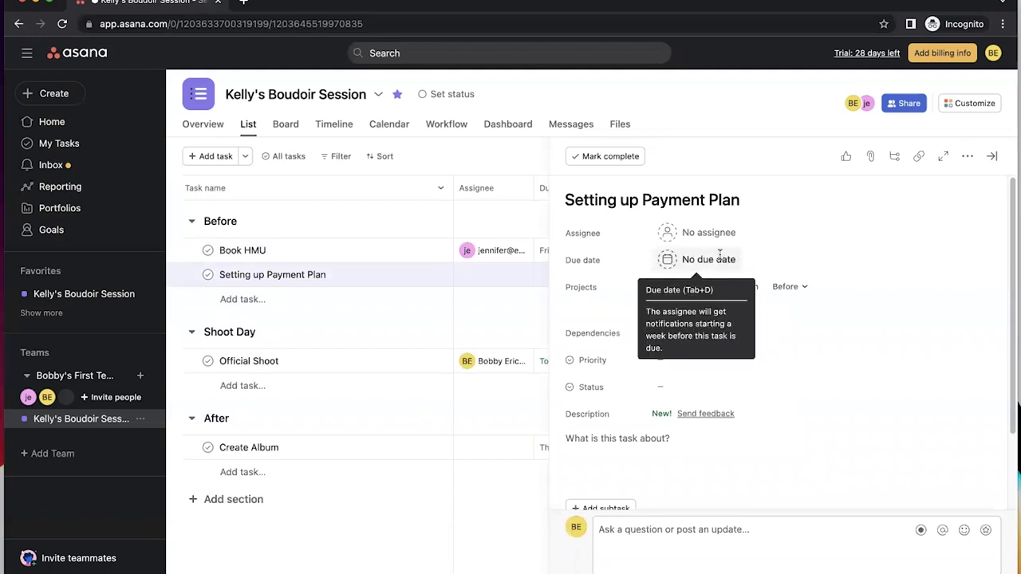
{"action": "left_click", "coordinate": [720, 259]}
{"action": "left_click", "coordinate": [793, 368]}
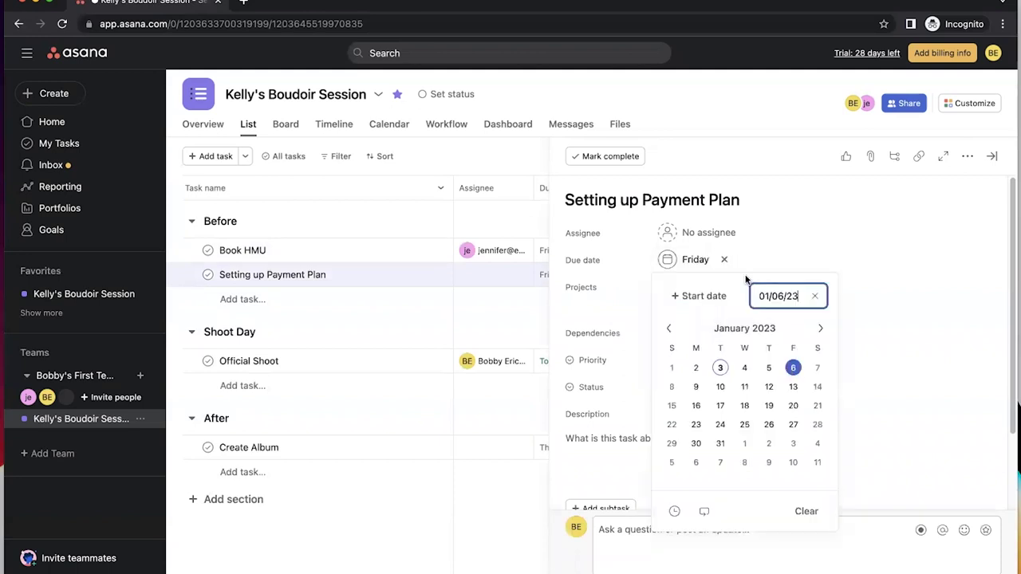
{"action": "left_click", "coordinate": [713, 234]}
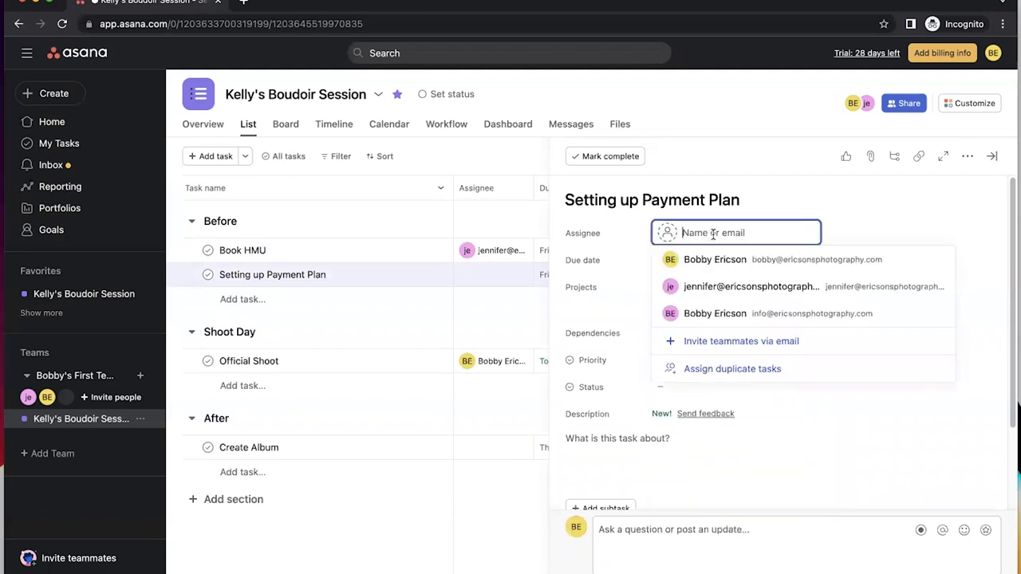
{"action": "left_click", "coordinate": [748, 288]}
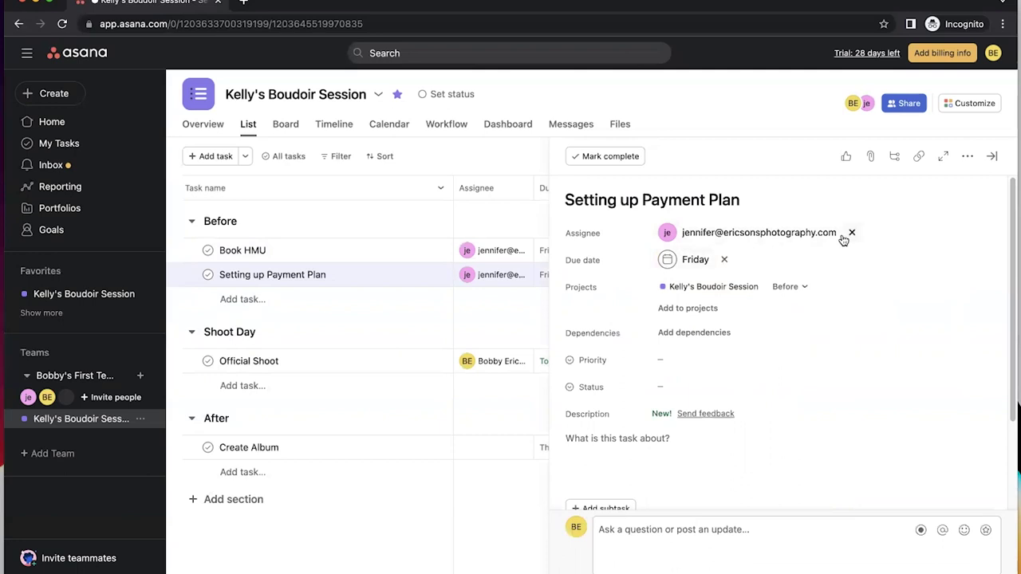
{"action": "scroll", "coordinate": [802, 304], "scroll_direction": "down", "scroll_amount": 1}
{"action": "scroll", "coordinate": [802, 303], "scroll_direction": "up", "scroll_amount": 1}
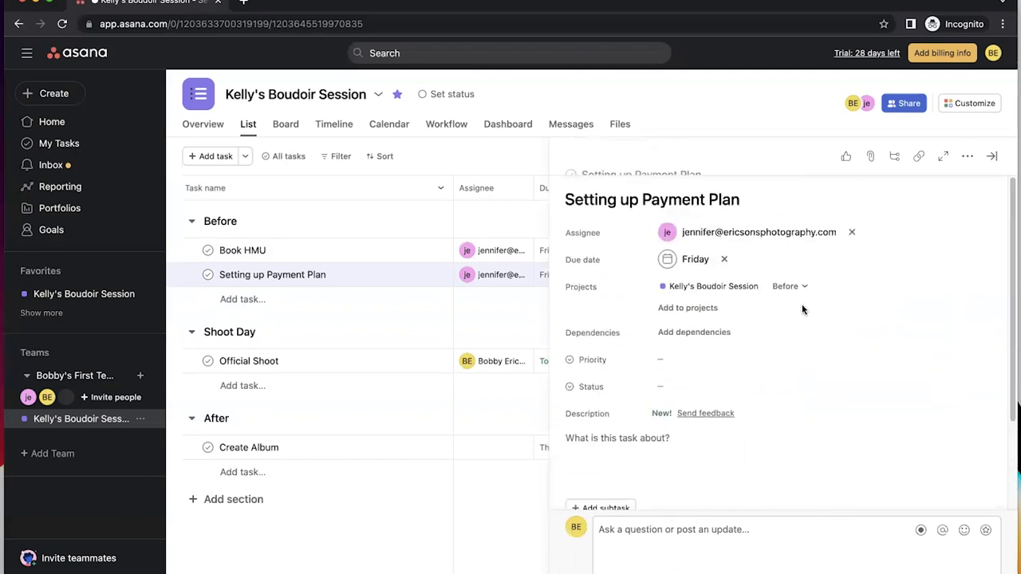
{"action": "left_click", "coordinate": [992, 155]}
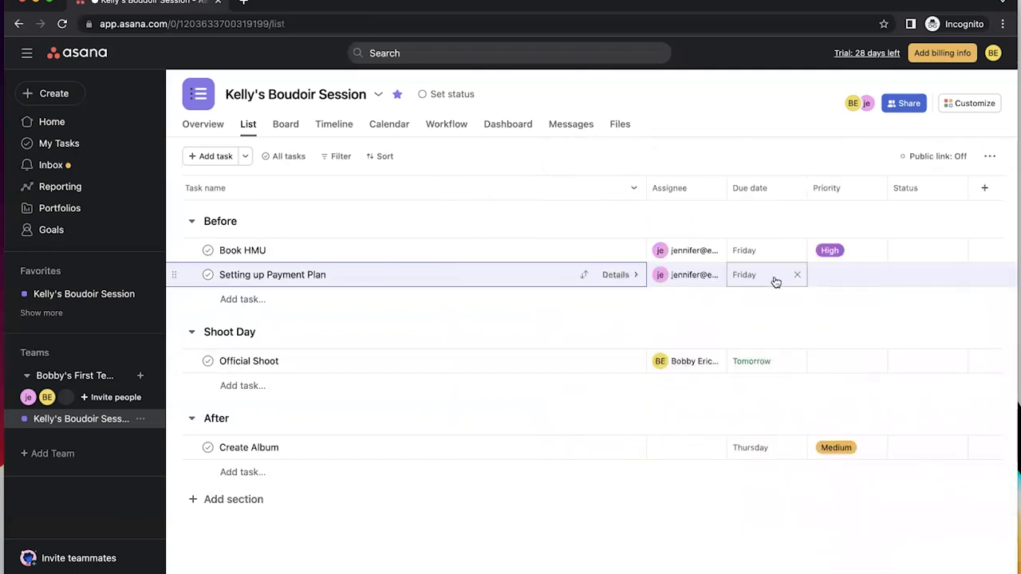
Set the priority of Setting up Payment Plan to Medium
{"action": "left_click", "coordinate": [871, 274]}
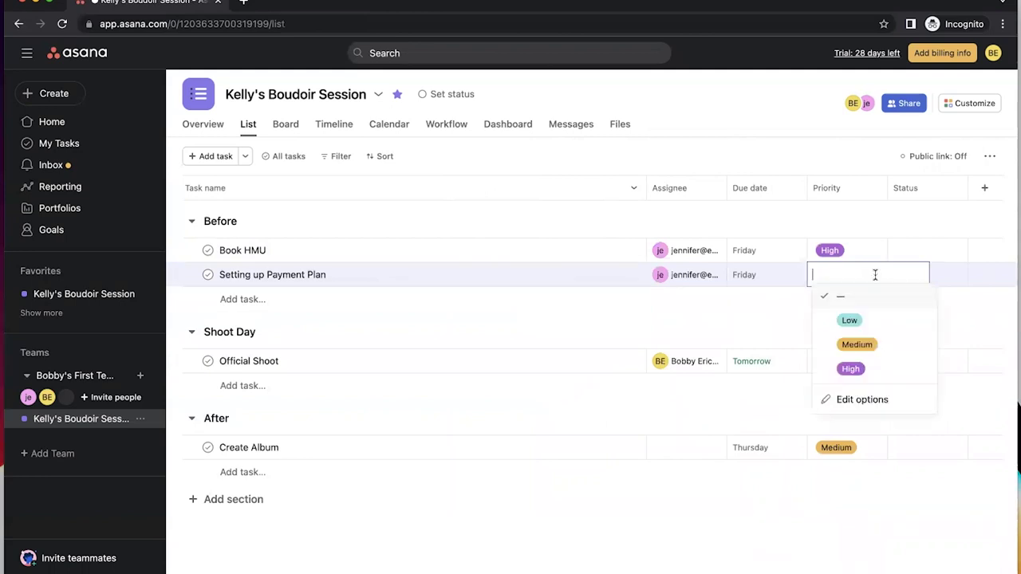
{"action": "left_click", "coordinate": [866, 344]}
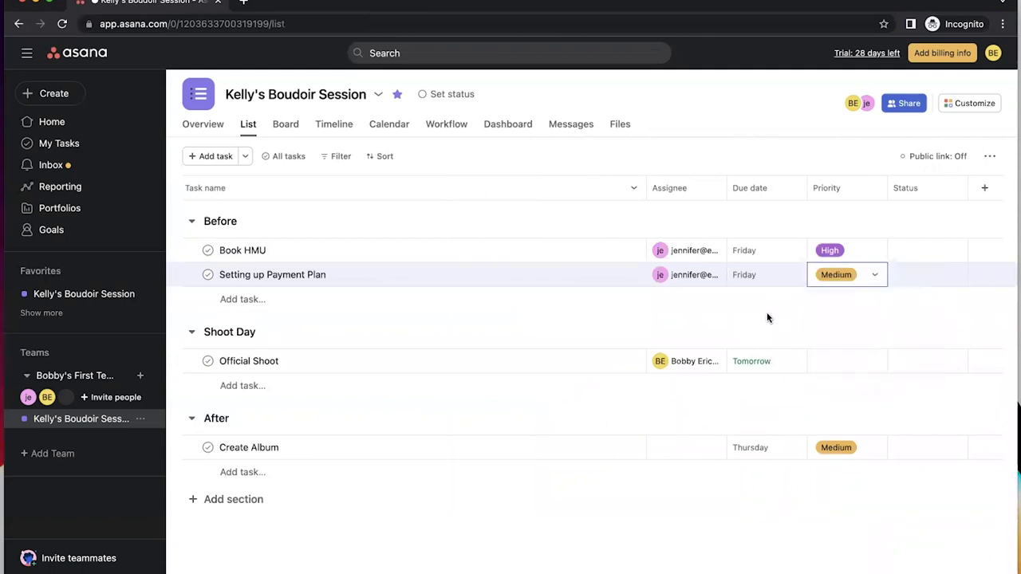